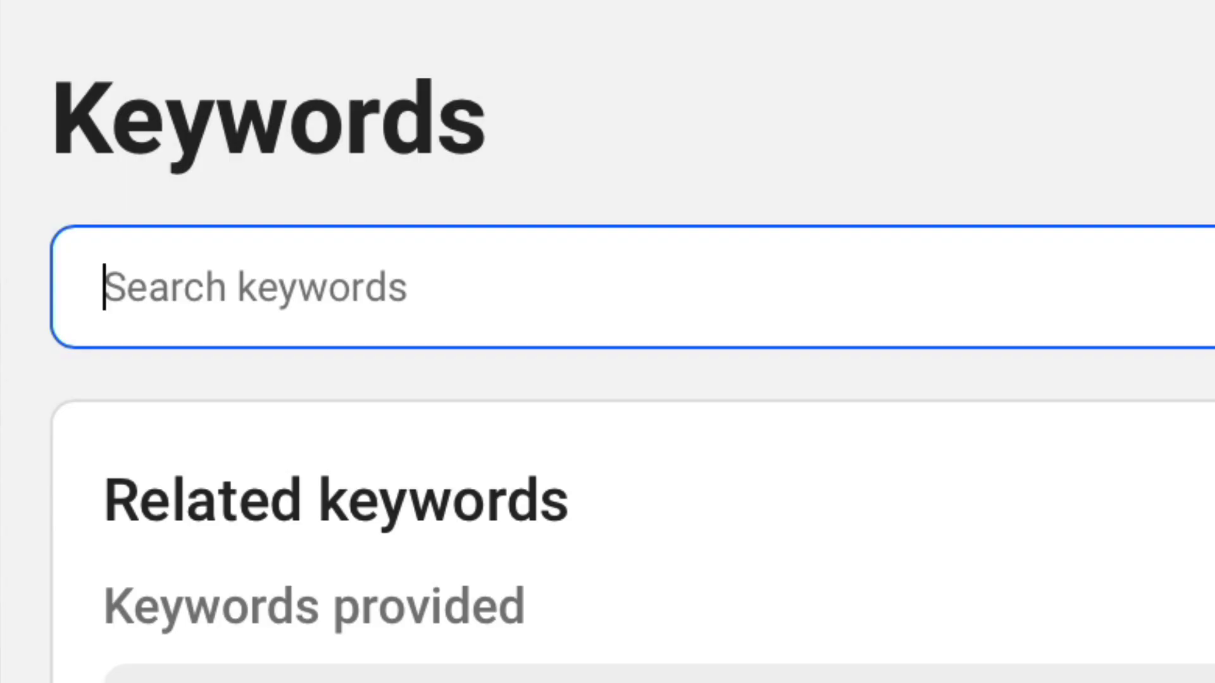
Step: Enter "email marketing" as the query in the vidIQ keyword search and in YouTube's video search
text(email )
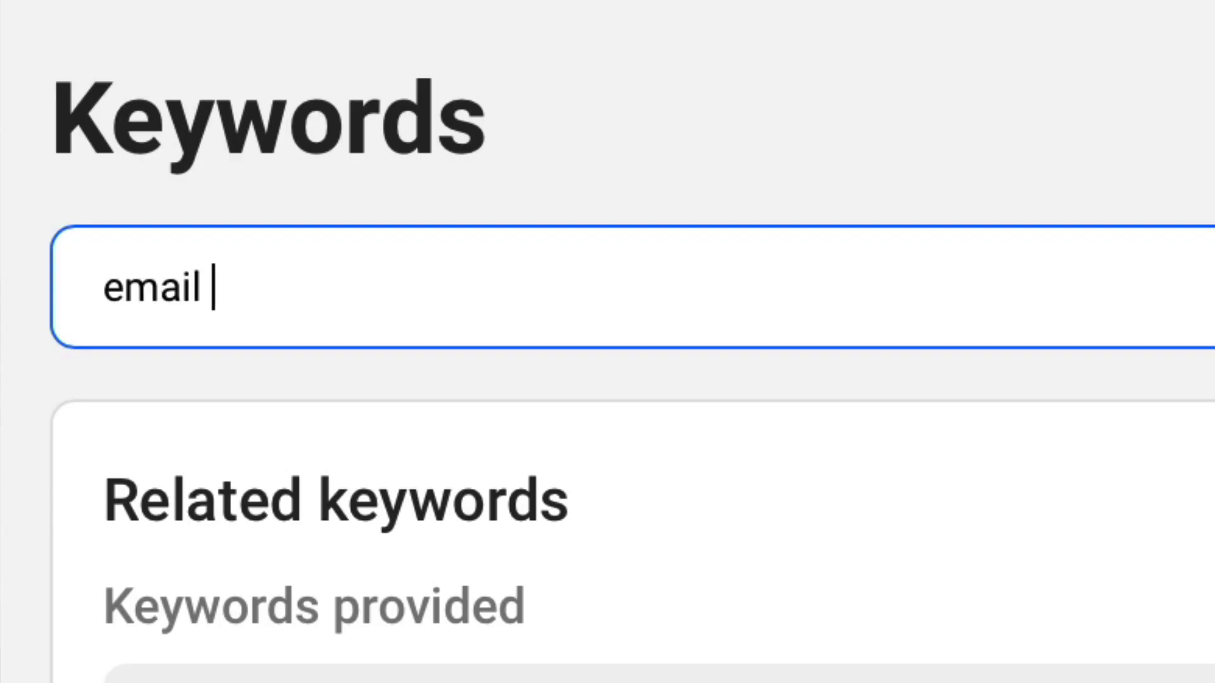
text(marke)
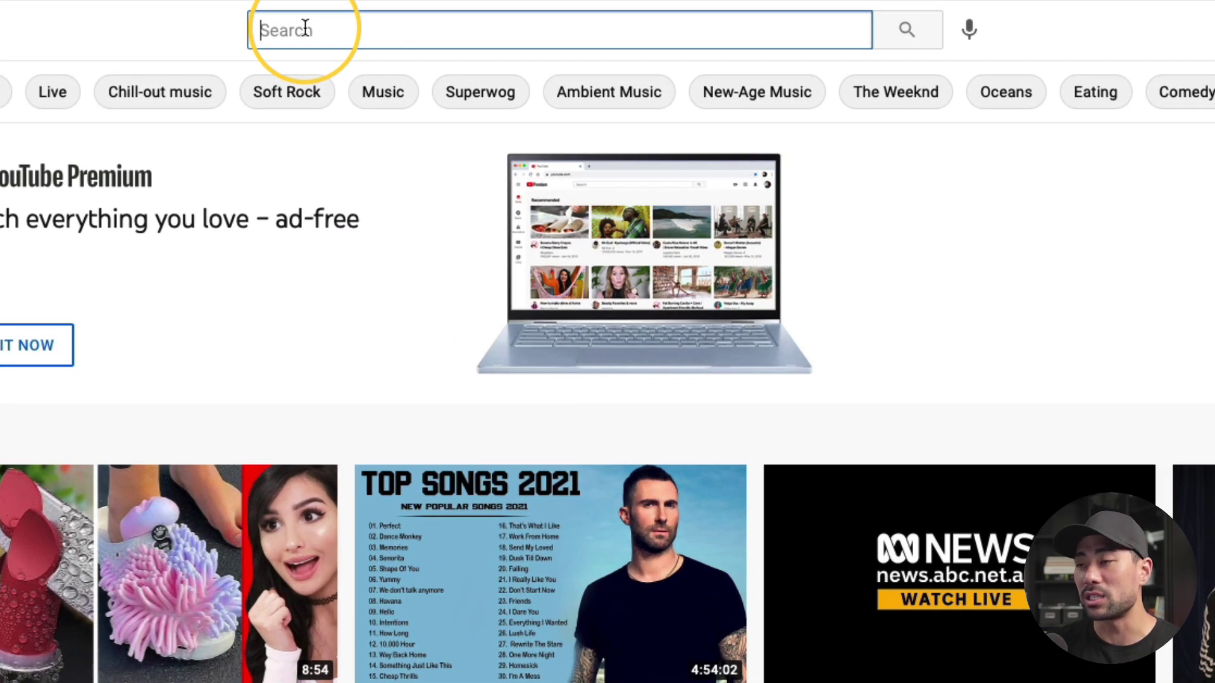
text(rketing)
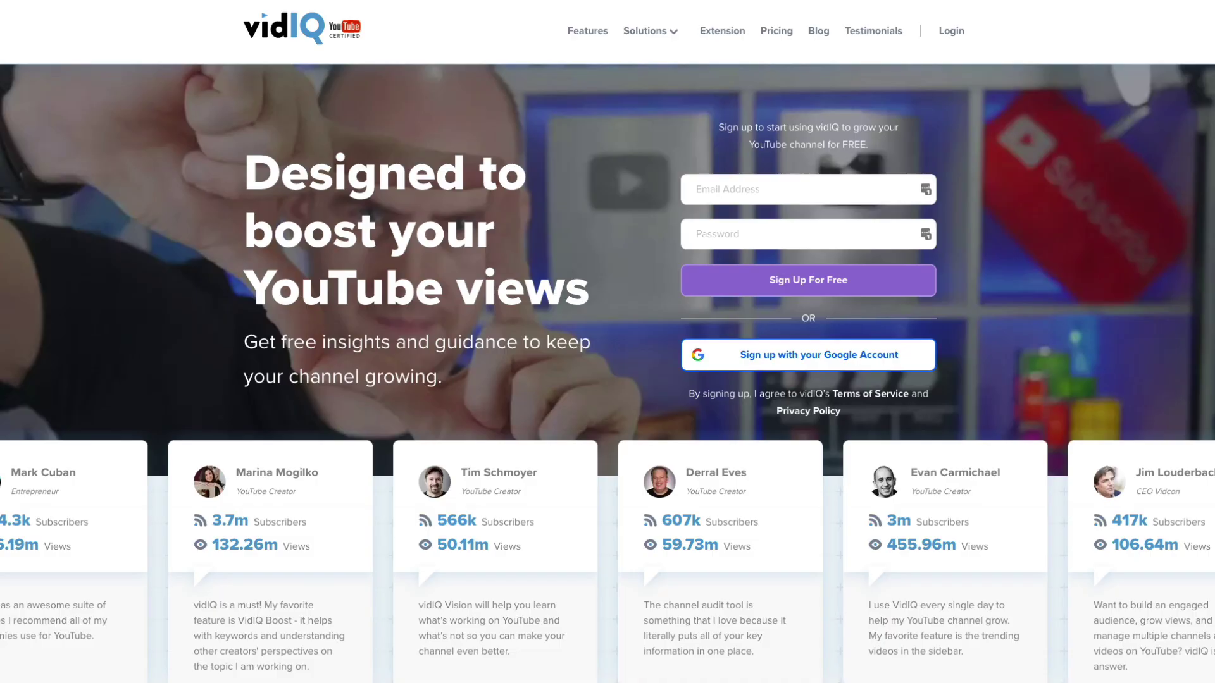
Step: Look through the vidIQ homepage, including the creator testimonials and the overview of its tools
scroll(607, 373, down, 3)
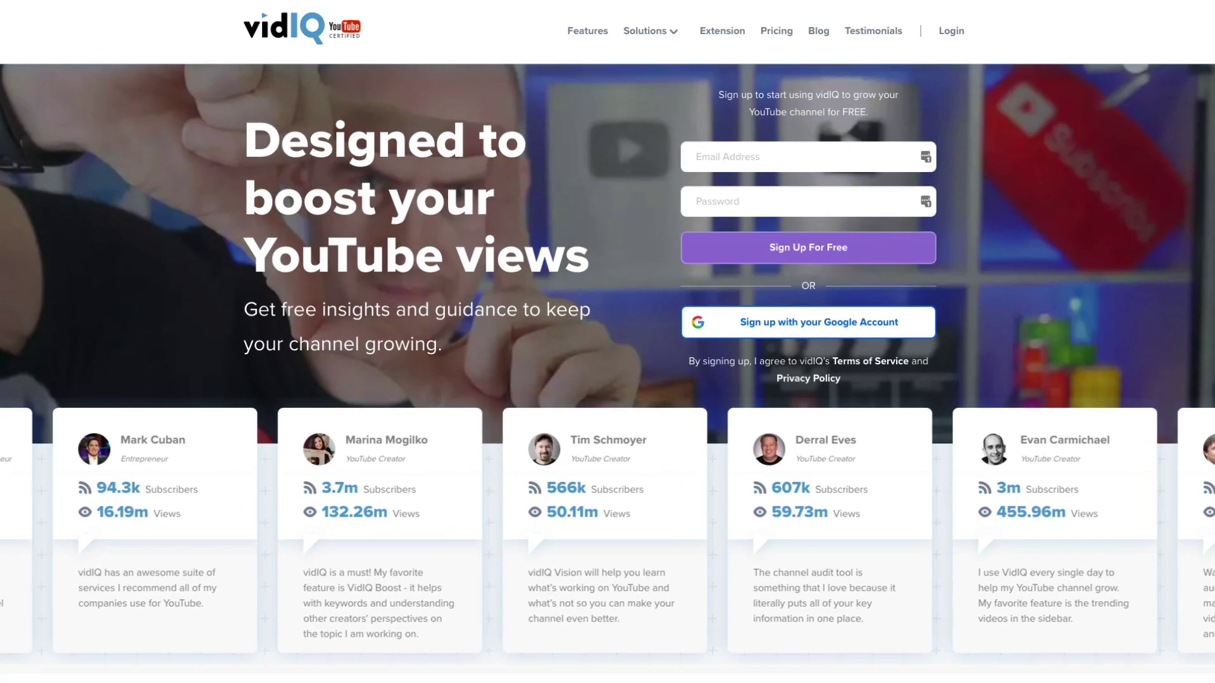
scroll(608, 373, down, 8)
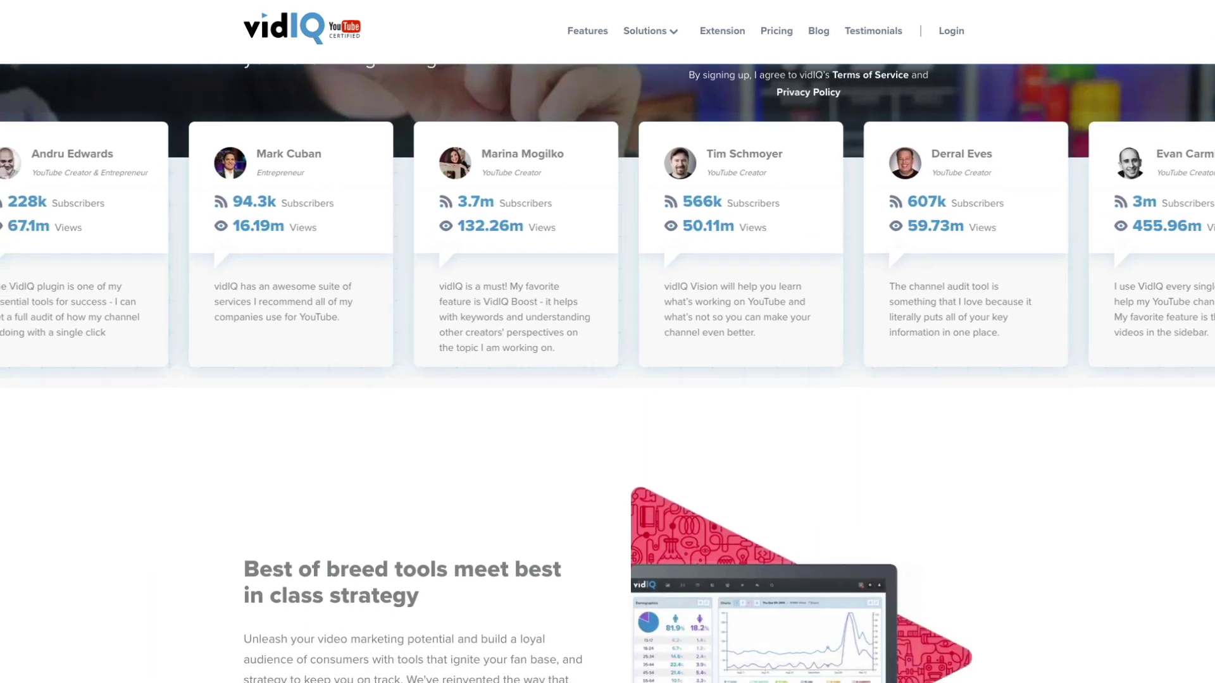
scroll(607, 374, down, 8)
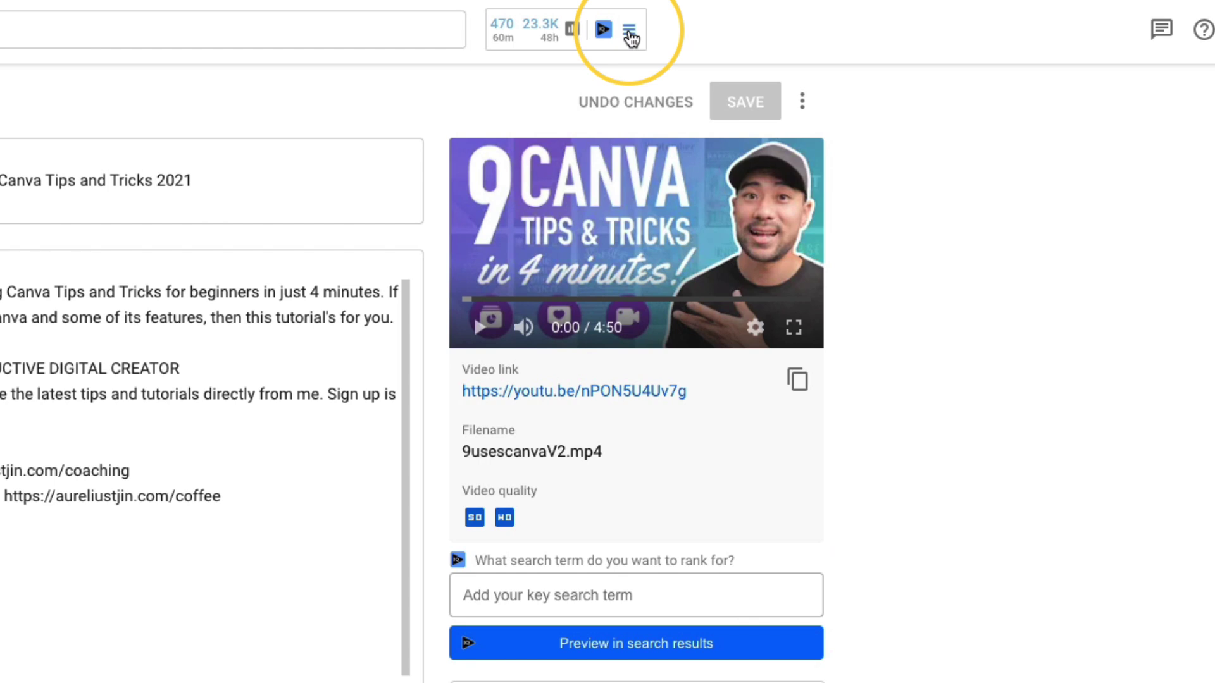
Step: Open vidIQ's Keyword Inspector from the YouTube video details page and search for the keyword "email marketing"
click(629, 33)
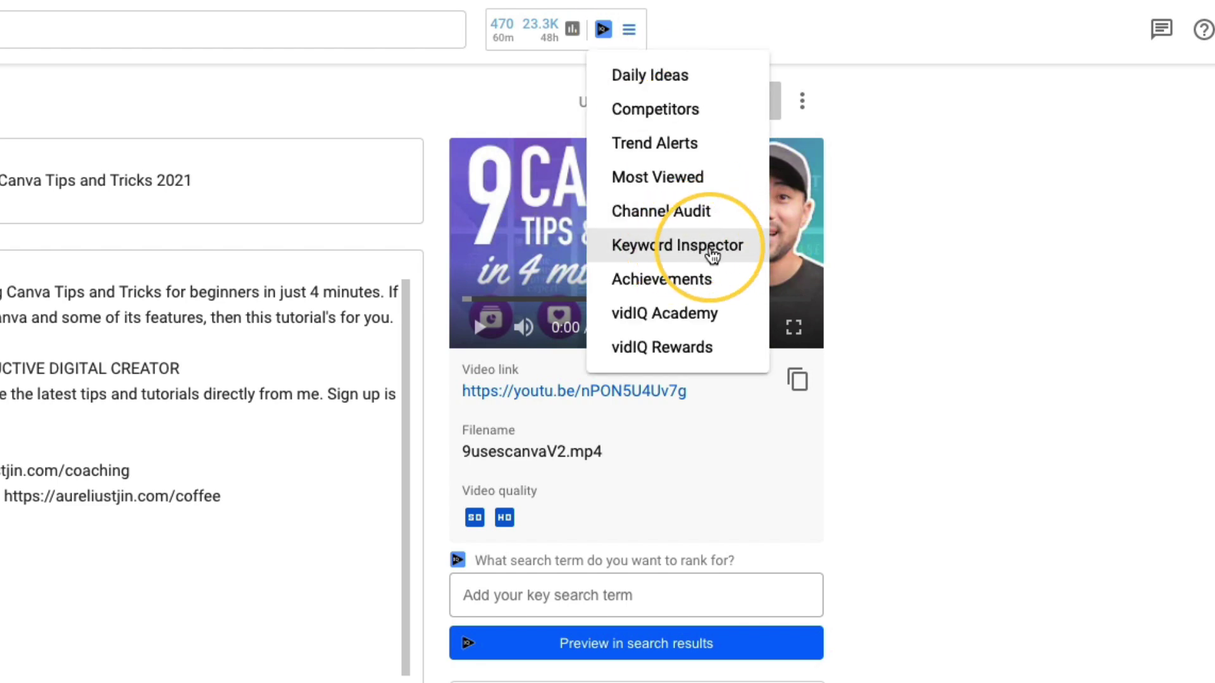
click(768, 149)
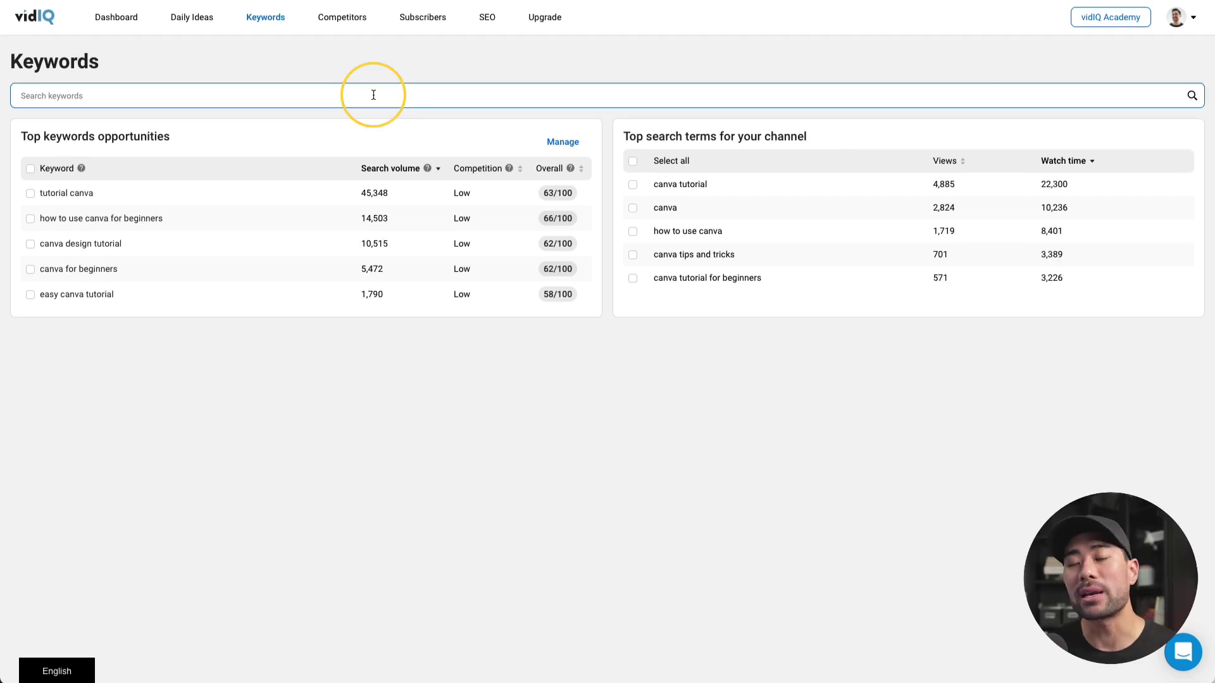
text(email marketing)
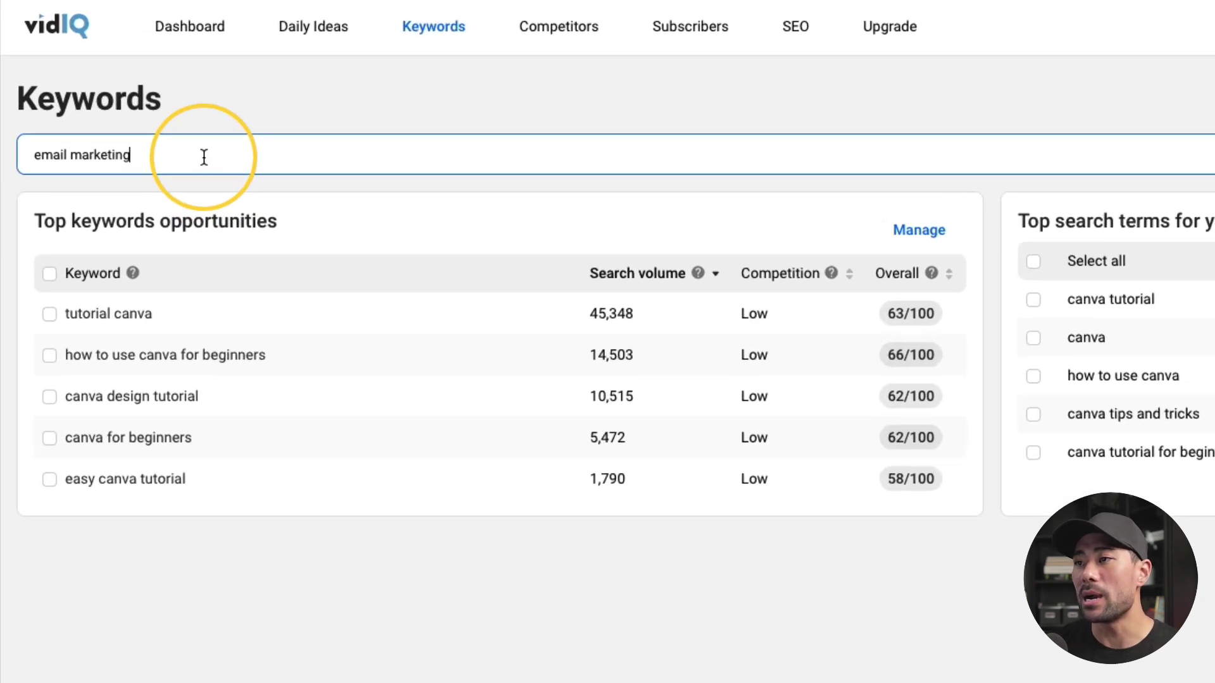
key(Return)
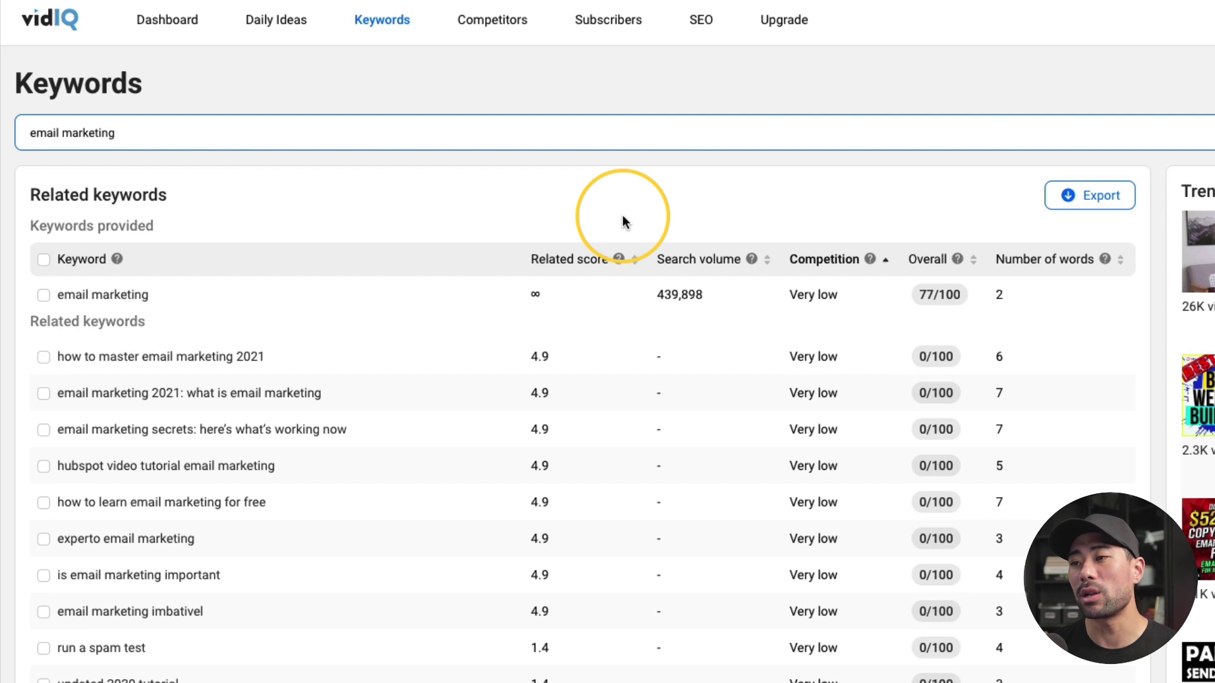
Step: Sort the related keywords for email marketing by related score, highest first
click(572, 269)
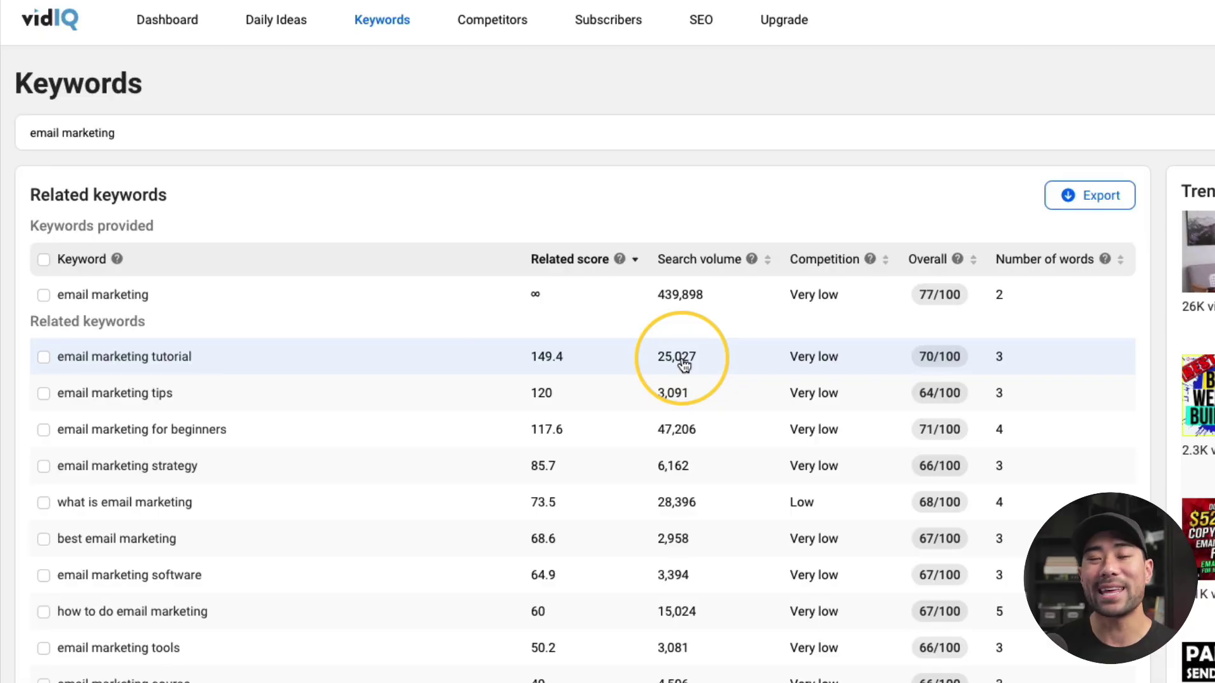
scroll(678, 353, down, 5)
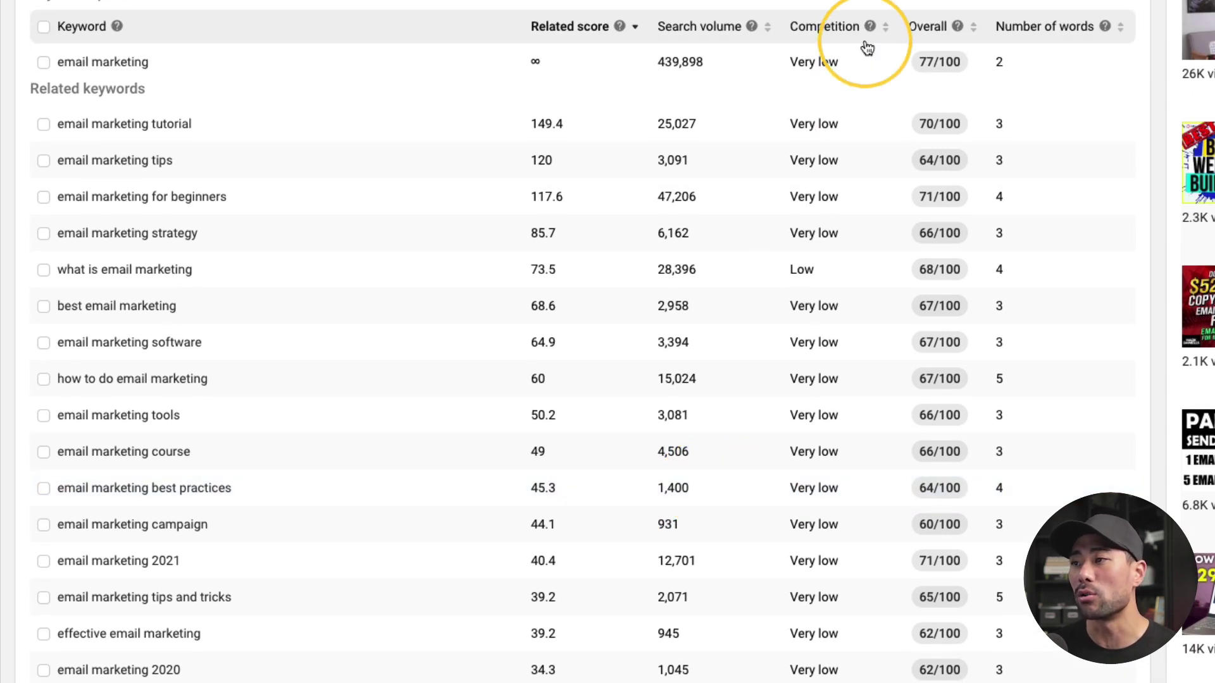
Step: Examine the competition ratings and overall scores across the list of keywords related to email marketing
mouse_move(823, 534)
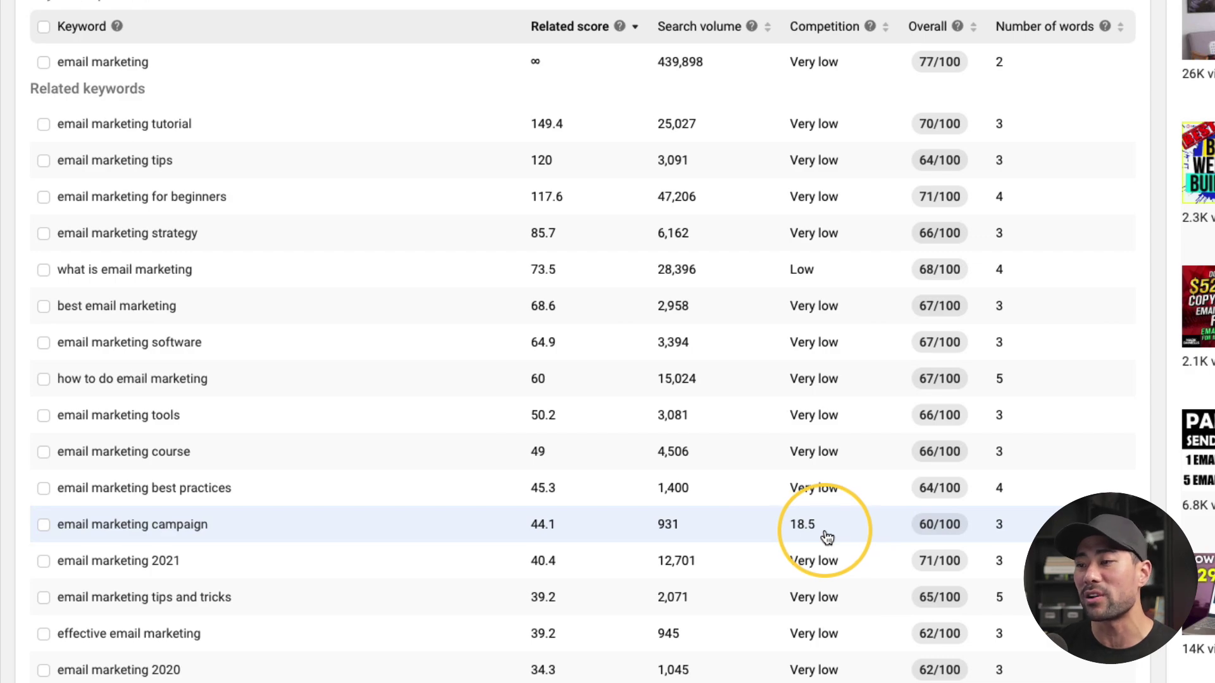
scroll(821, 541, down, 20)
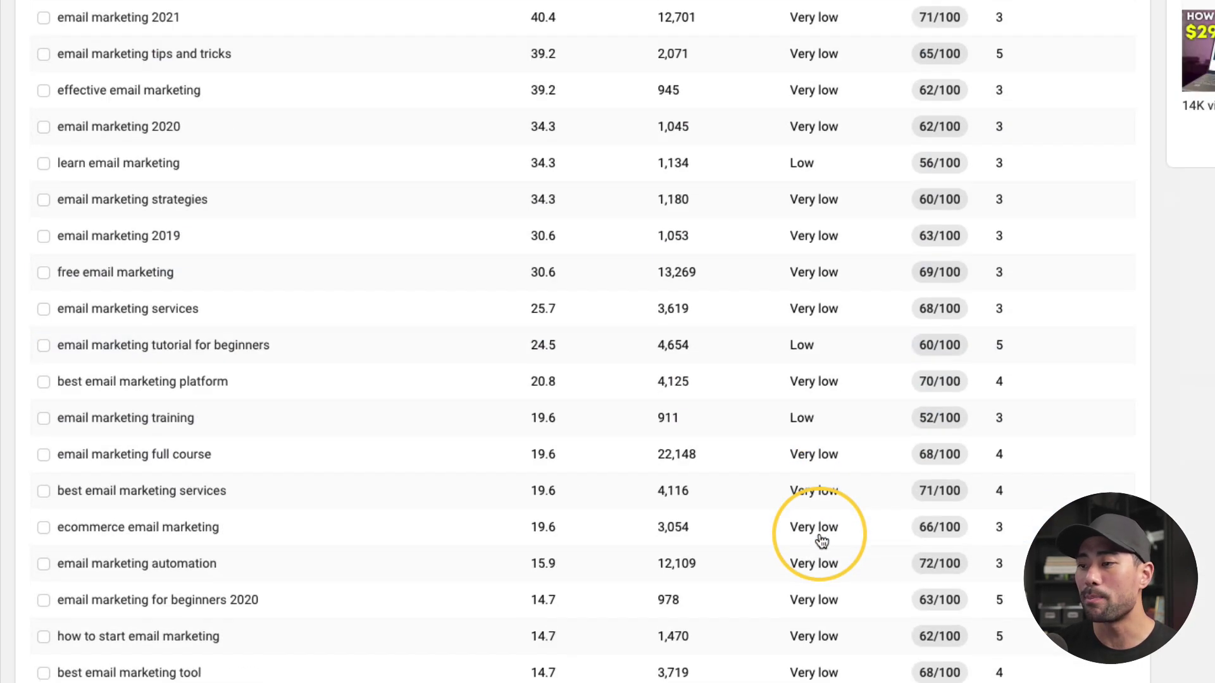
scroll(821, 541, down, 20)
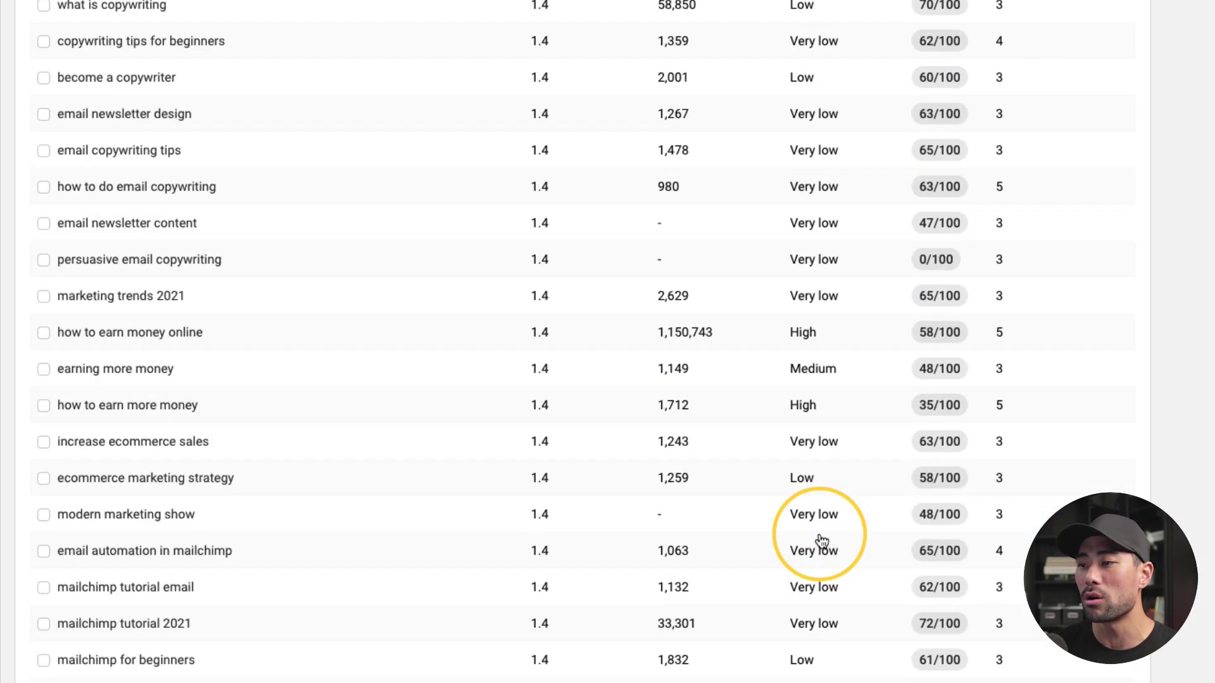
scroll(841, 263, up, 20)
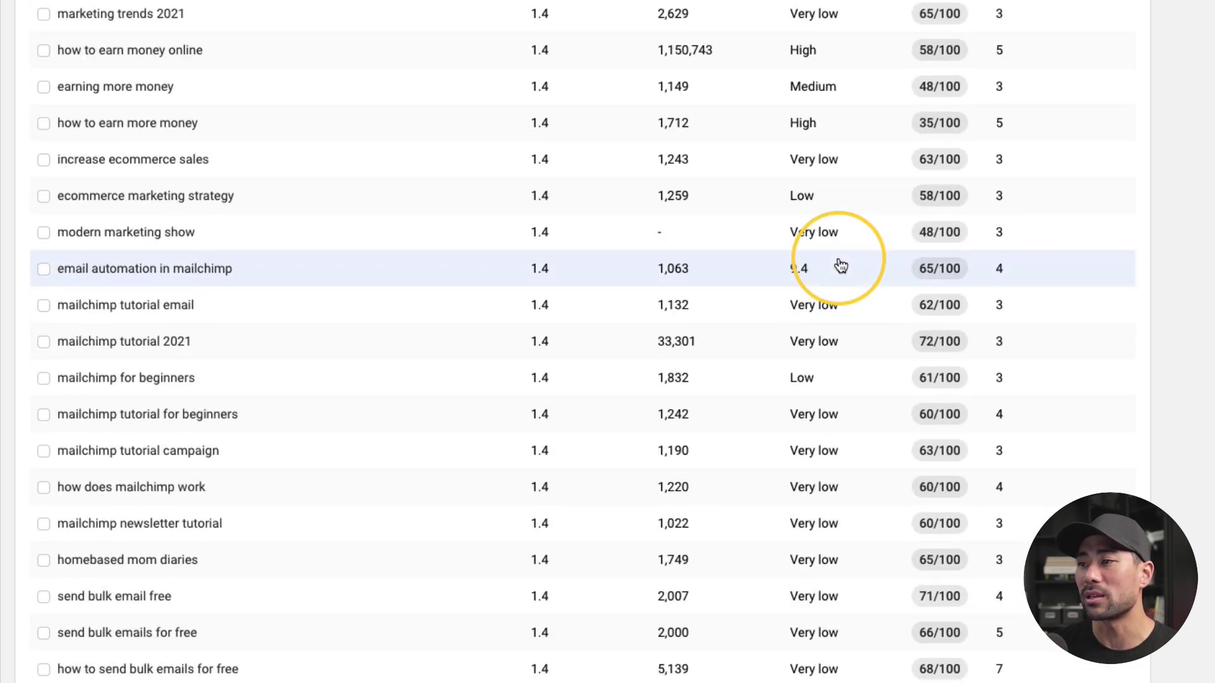
scroll(841, 263, down, 1)
click(823, 28)
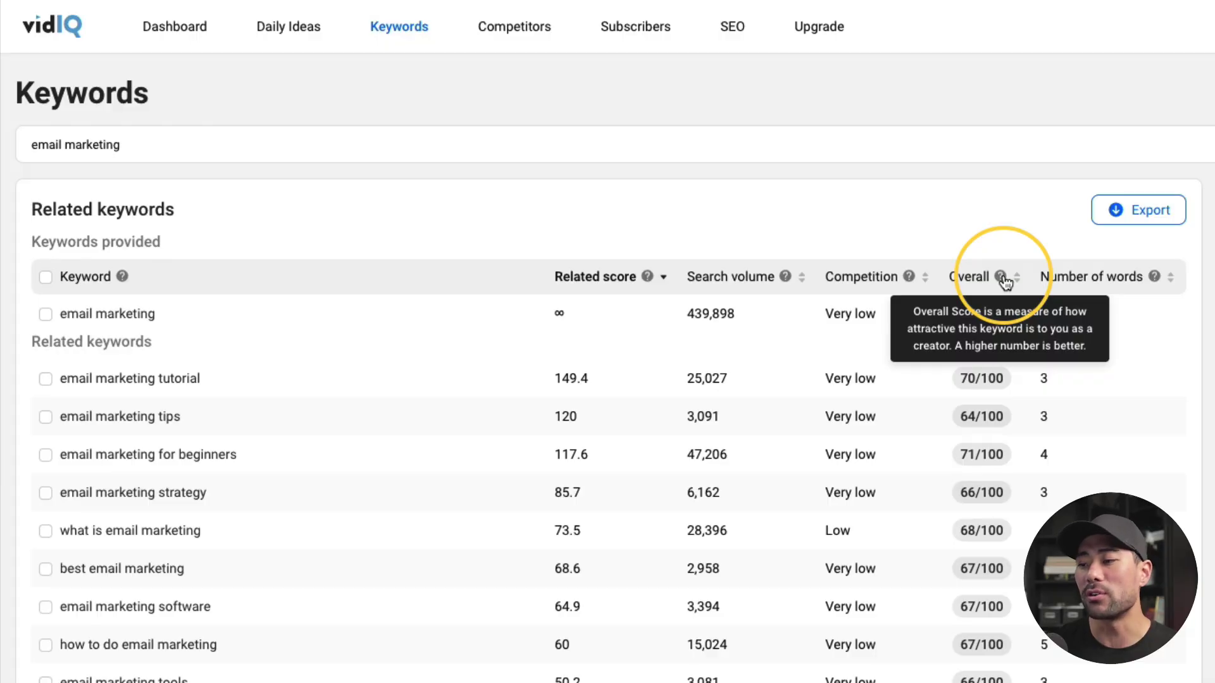
scroll(1004, 281, down, 4)
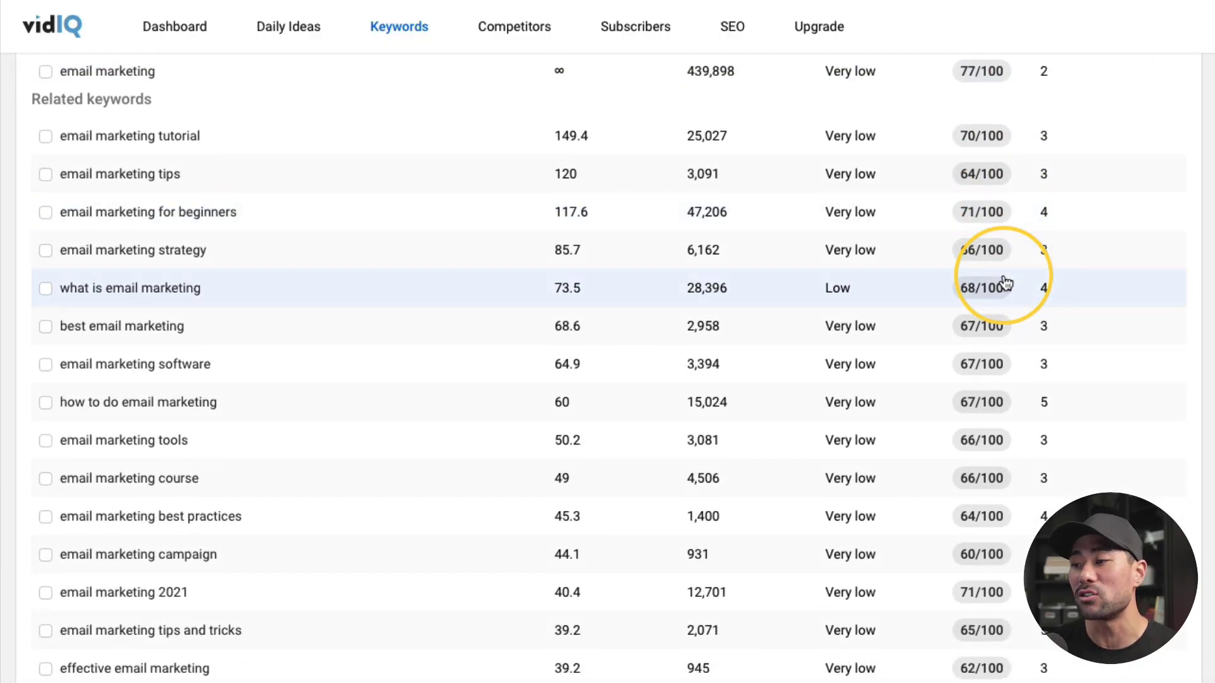
scroll(976, 610, up, 4)
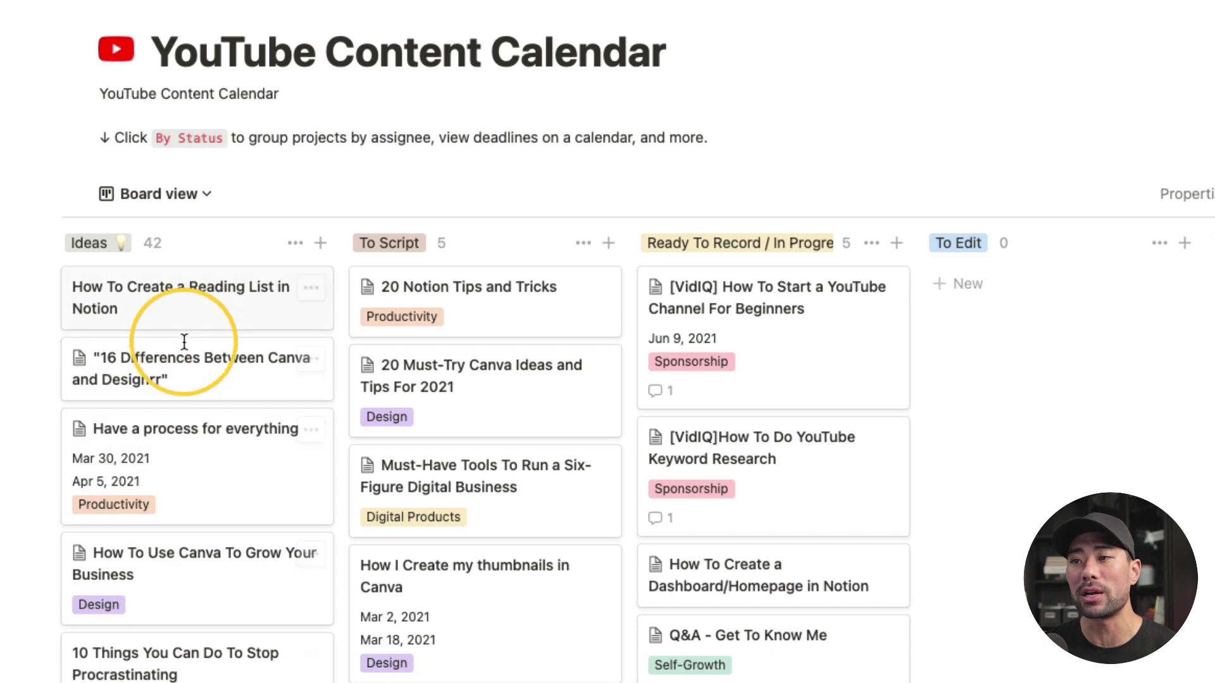
Step: Switch to the YouTube Content Calendar in Notion and add an Ideas card titled "email marketing for beginners"
click(309, 247)
text(email ma)
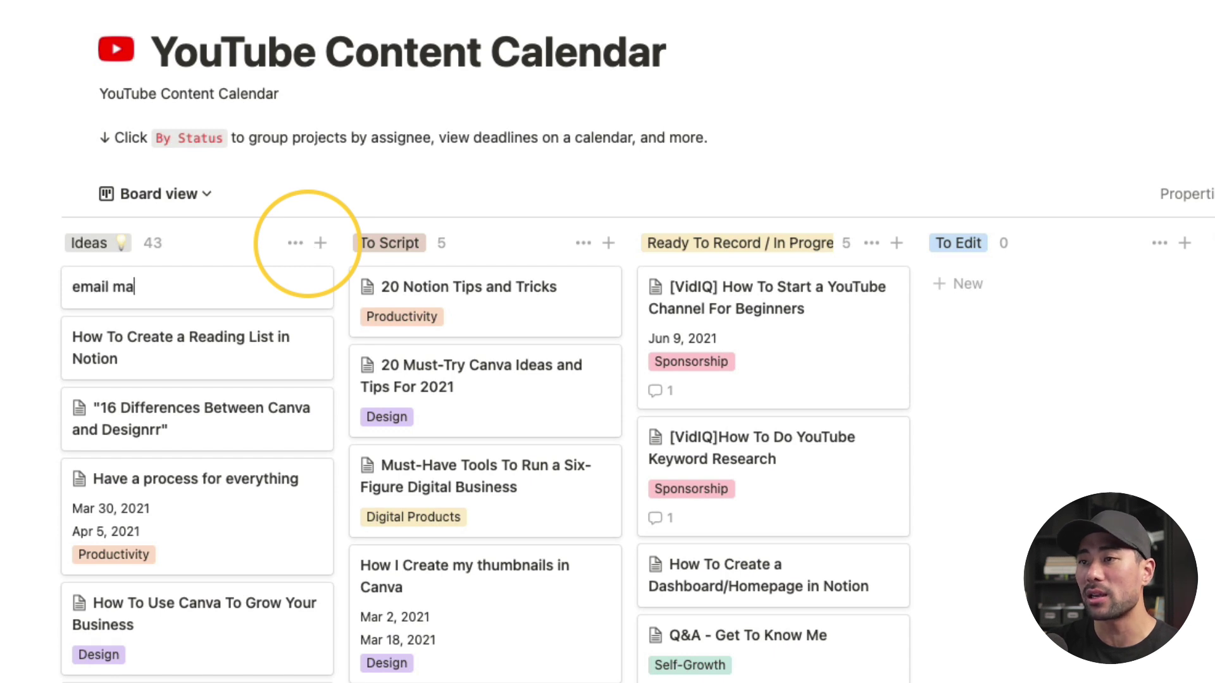
text(rketing for beginners)
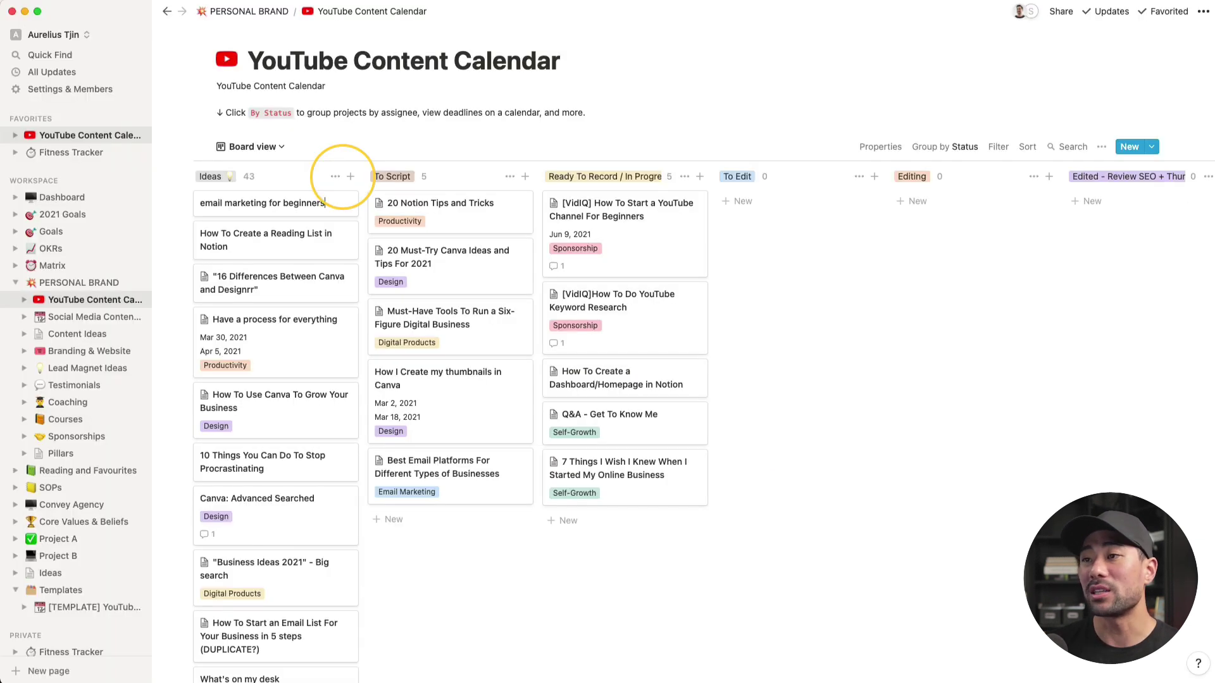
click(434, 596)
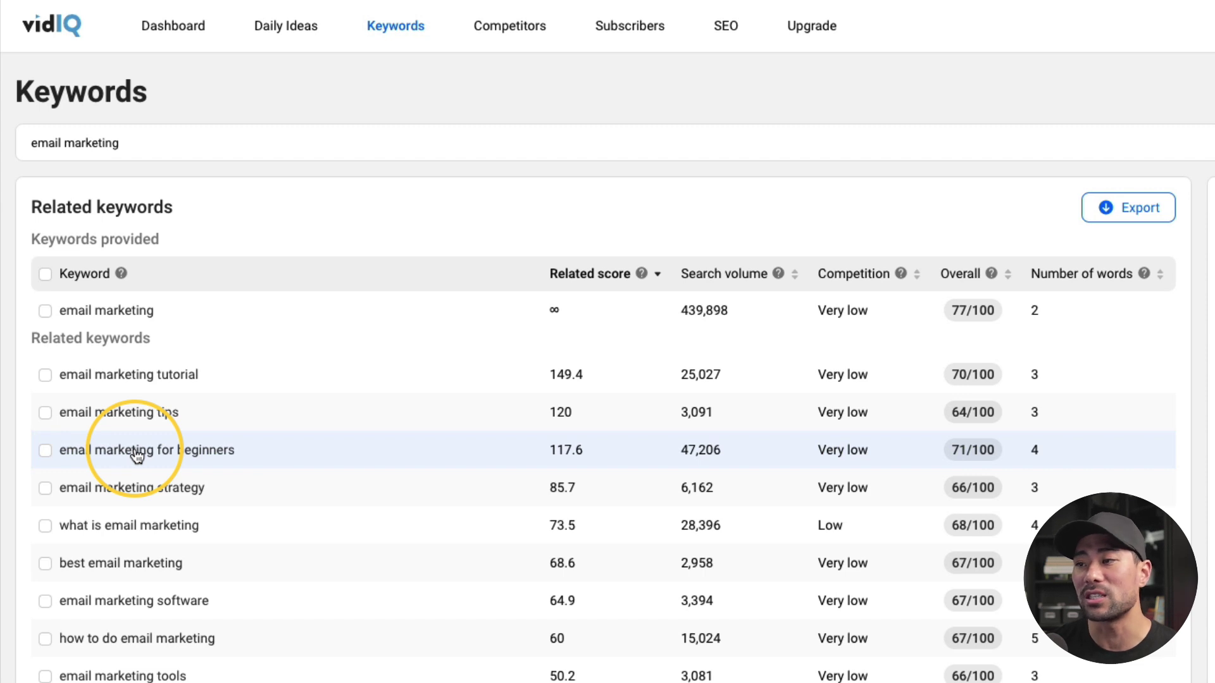
Step: Switch back to vidIQ, look up "email marketing for beginners" from the related keywords and check the competition figures
click(138, 455)
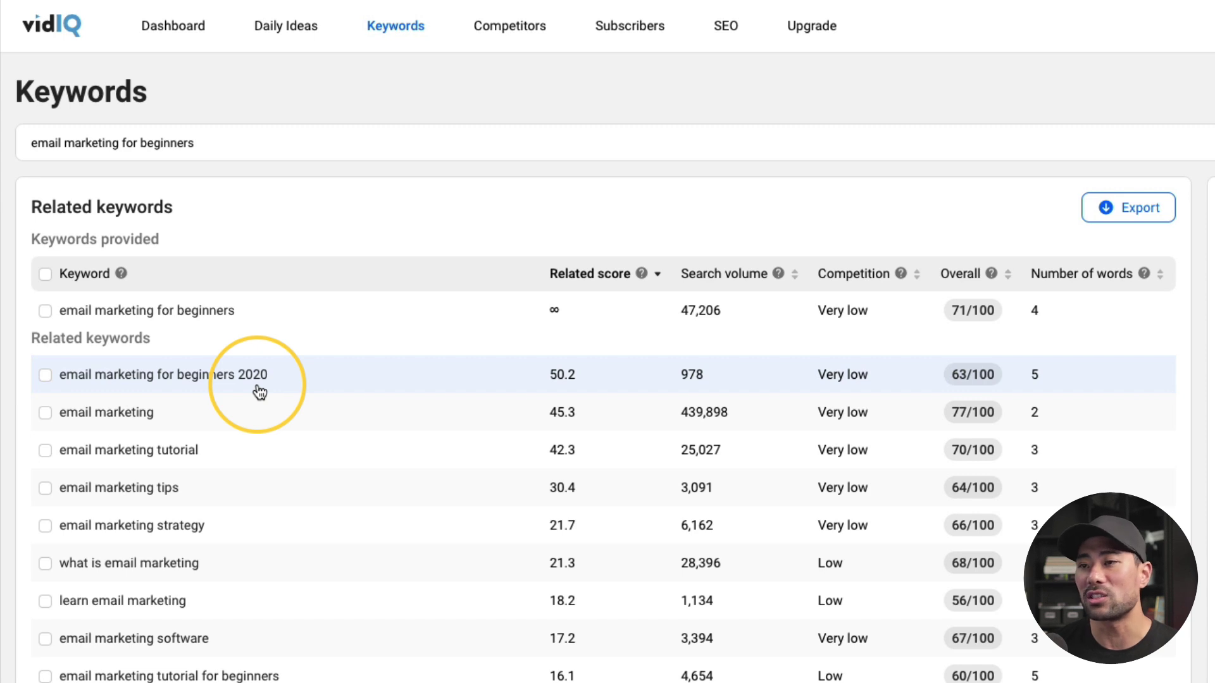
scroll(259, 392, down, 3)
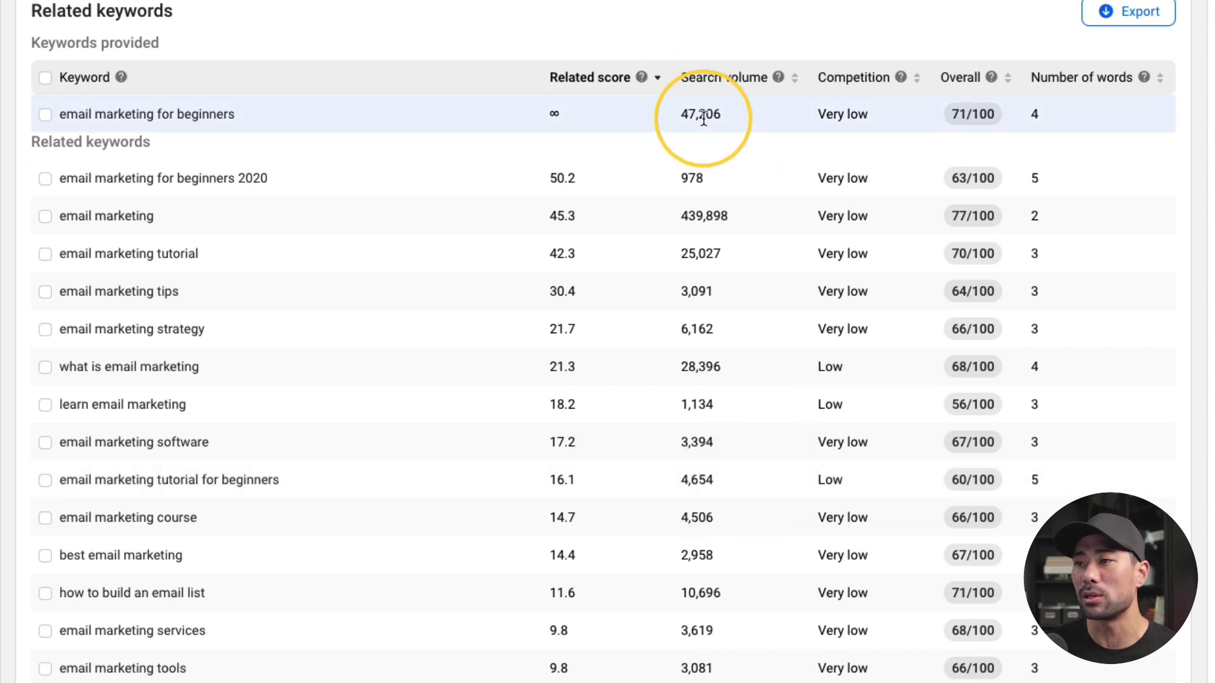
mouse_move(820, 478)
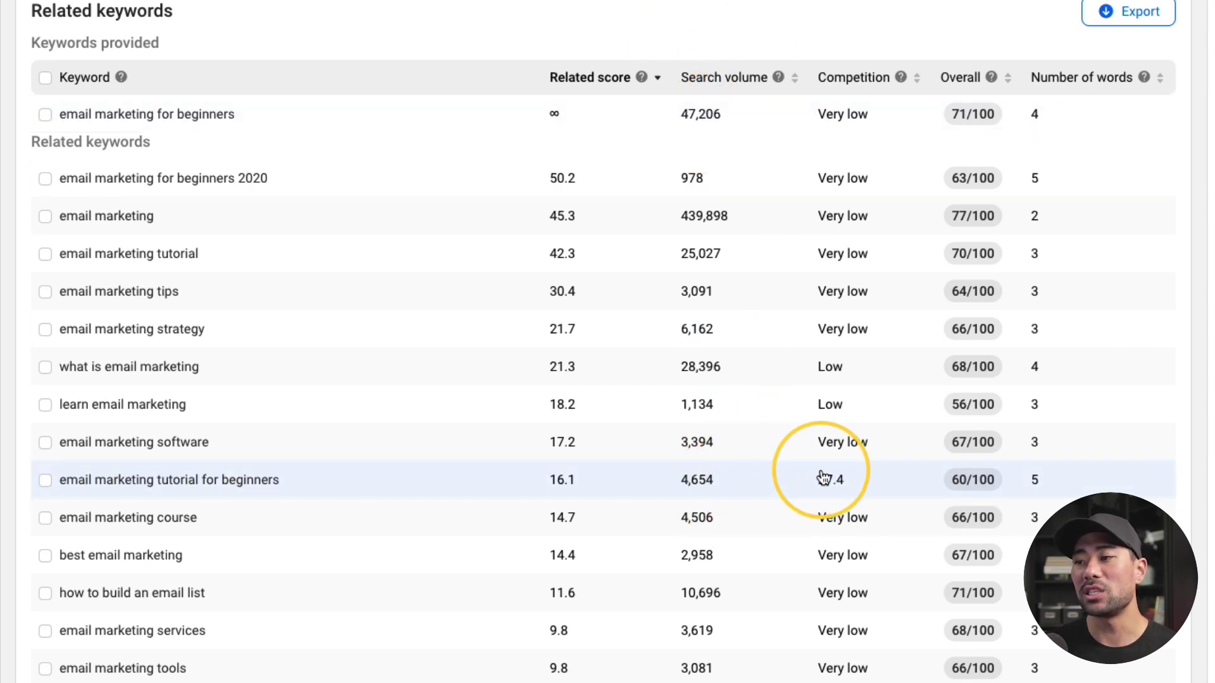
mouse_move(829, 117)
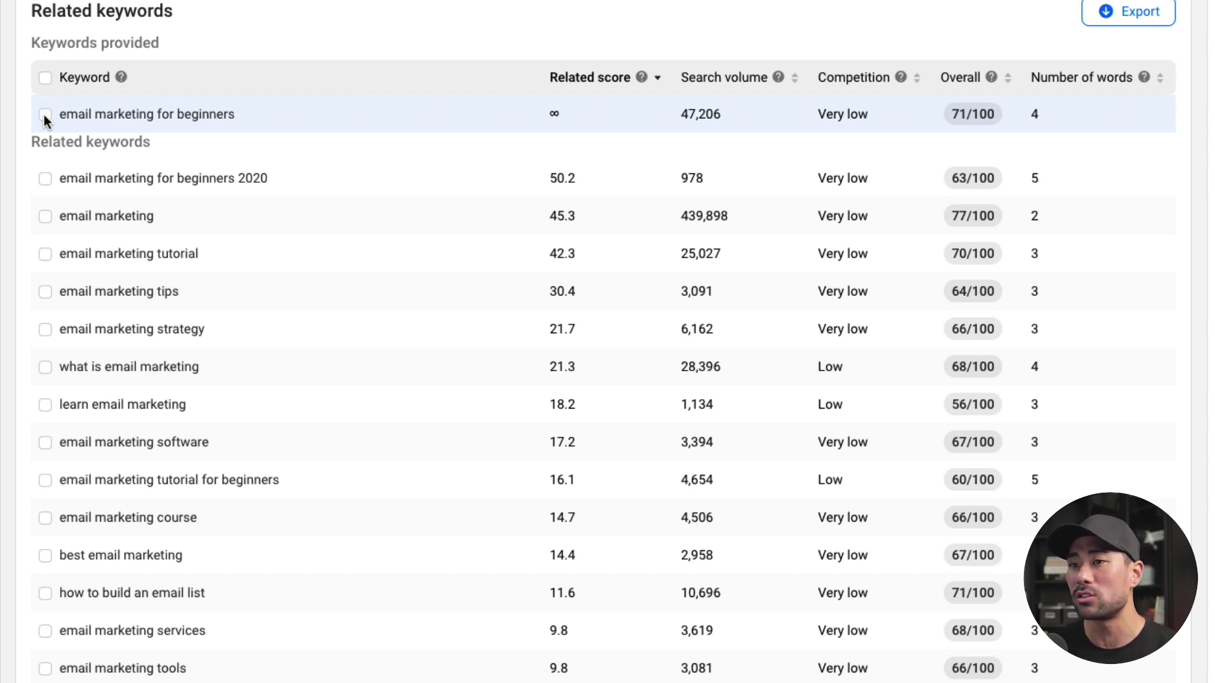
Step: Select the keywords email marketing for beginners, email marketing for beginners 2020, email marketing, email marketing tutorial, email marketing tips and email marketing strategy
click(45, 116)
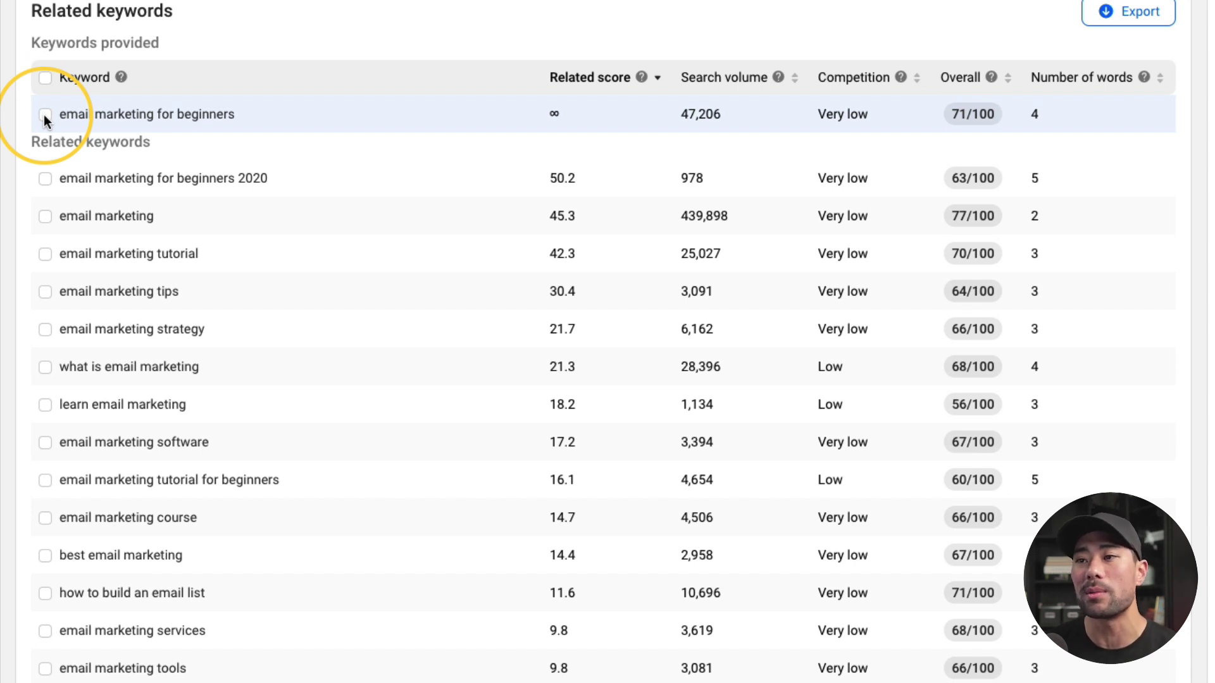
click(45, 115)
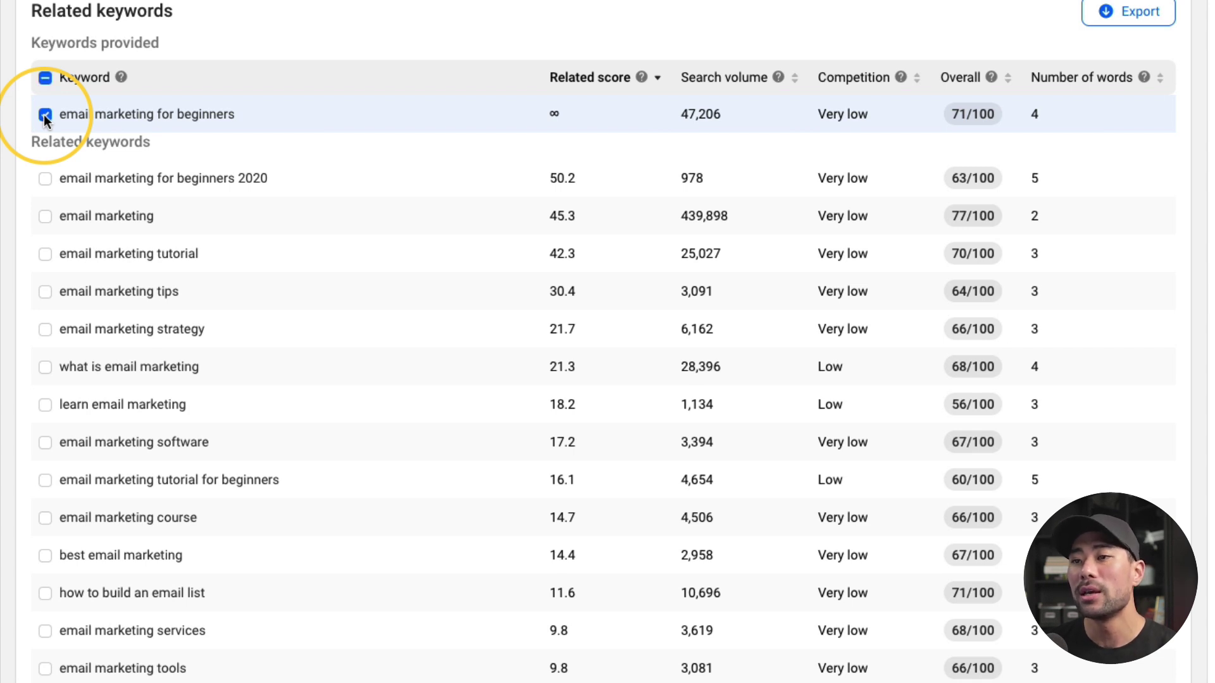
click(44, 178)
click(45, 217)
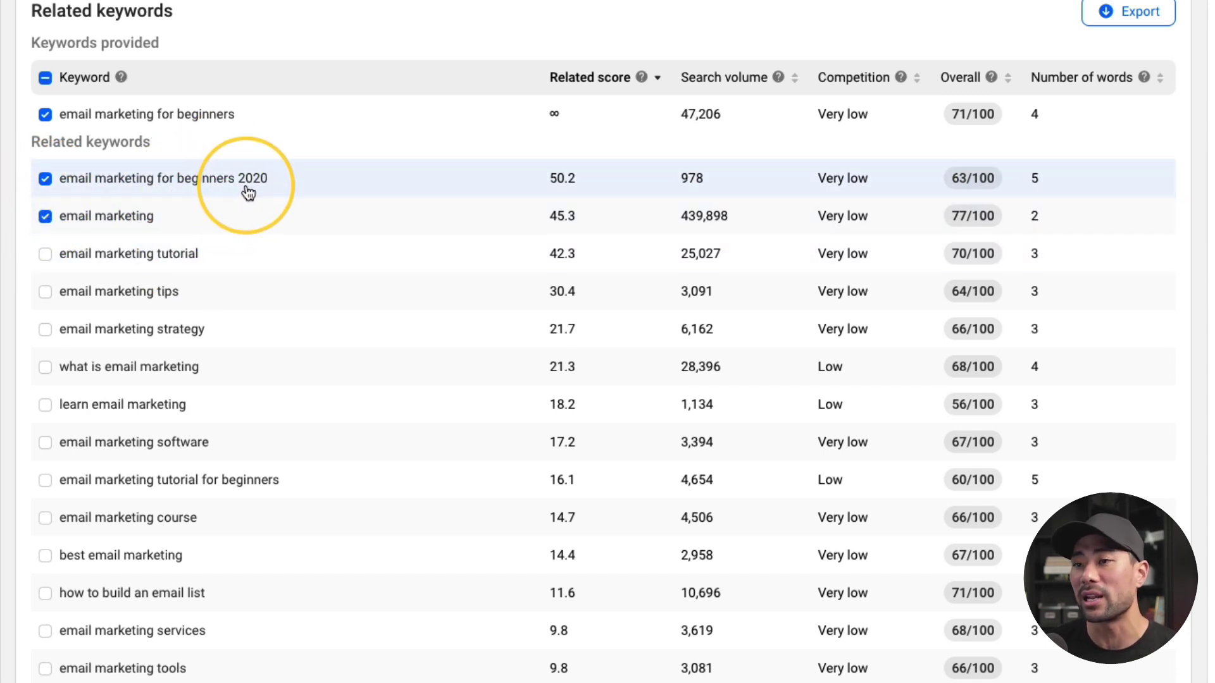
click(45, 254)
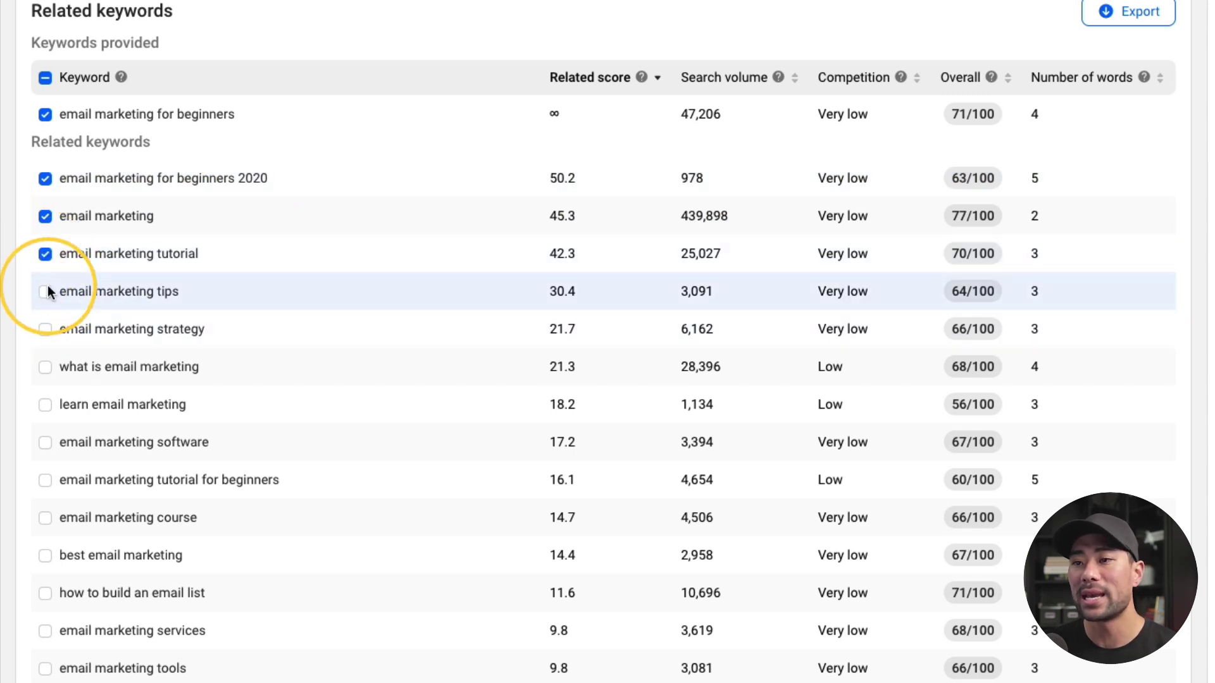
click(45, 292)
click(45, 329)
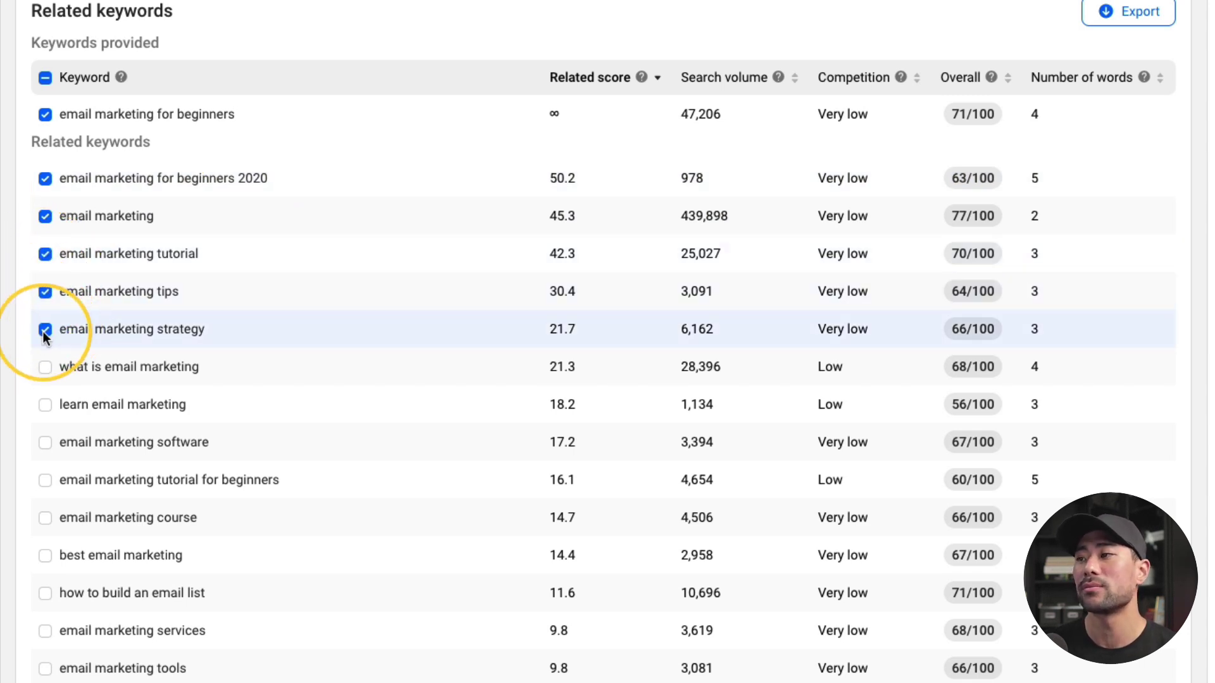
Step: Copy the six selected email marketing keywords as tags for the video upload
scroll(989, 601, down, 2)
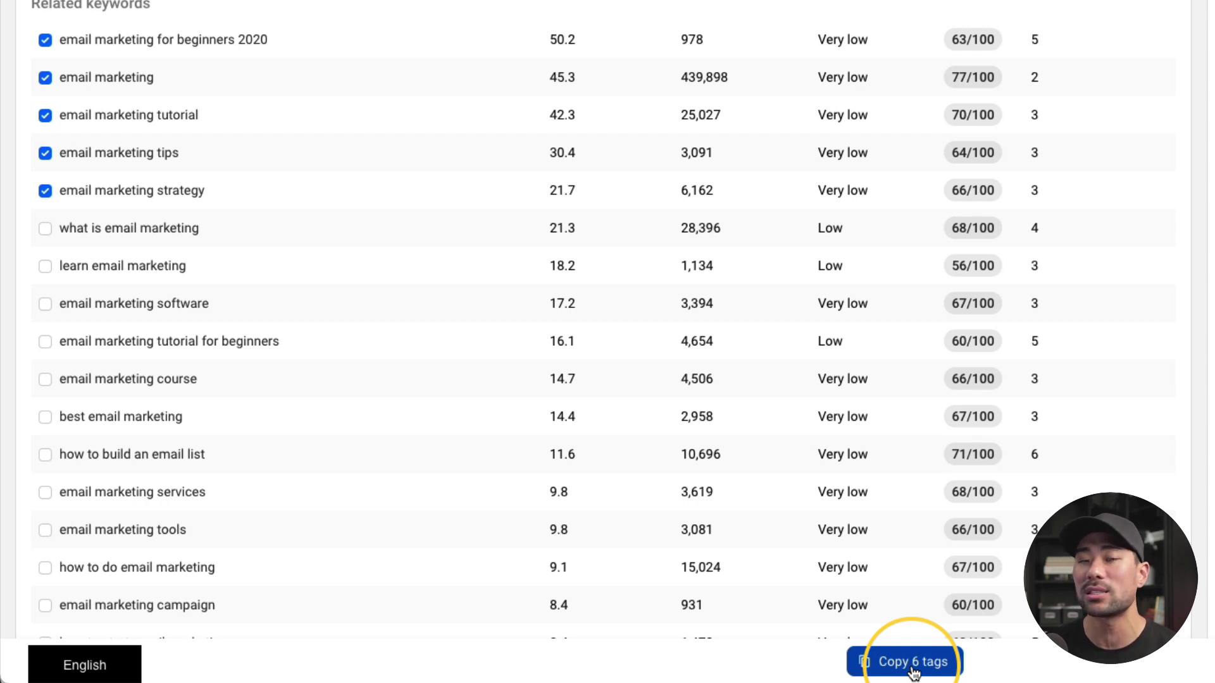
scroll(1183, 55, up, 3)
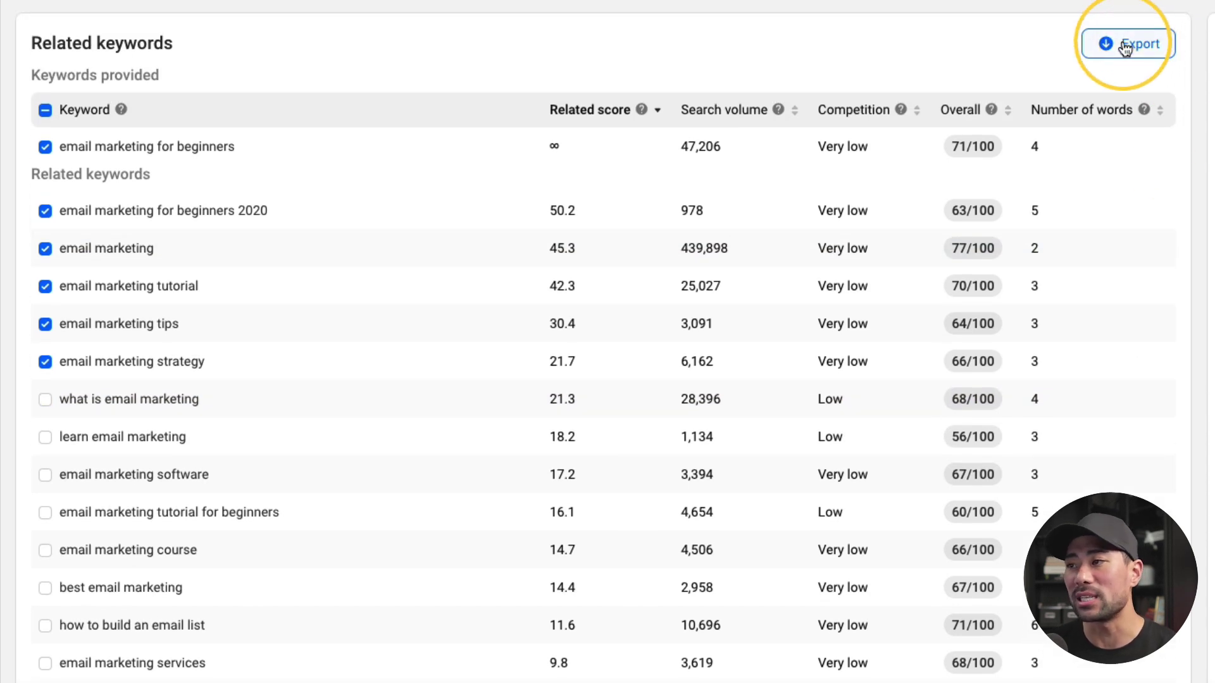
scroll(962, 669, down, 3)
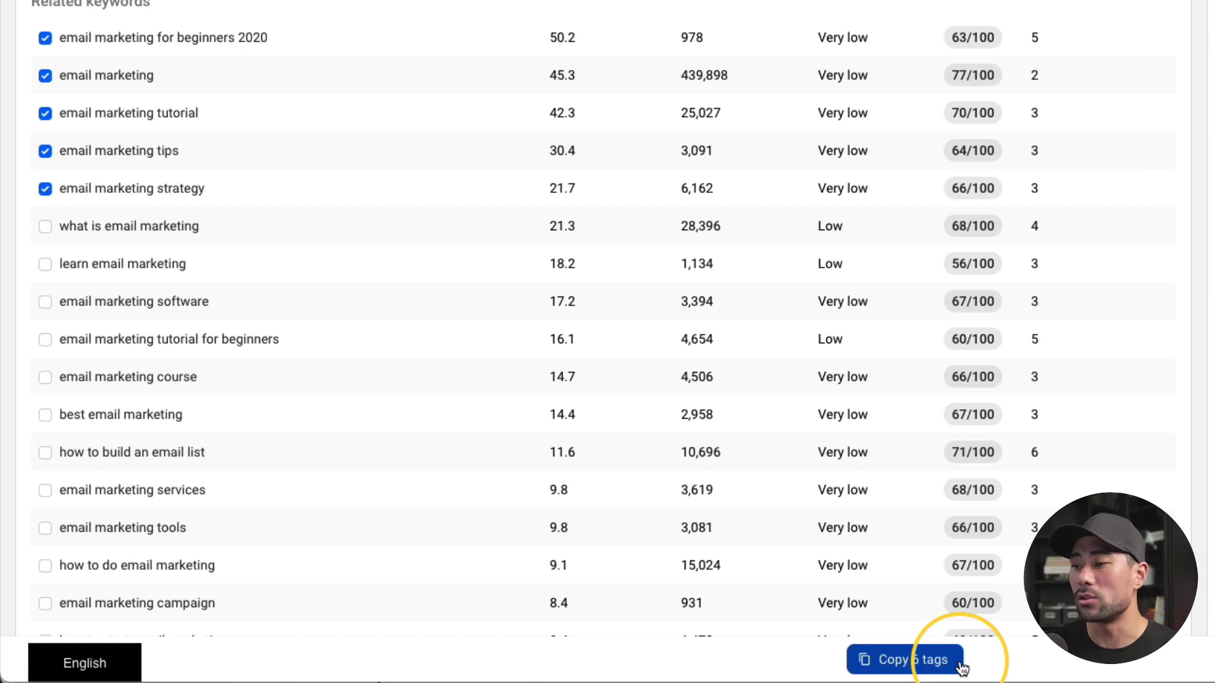
click(915, 662)
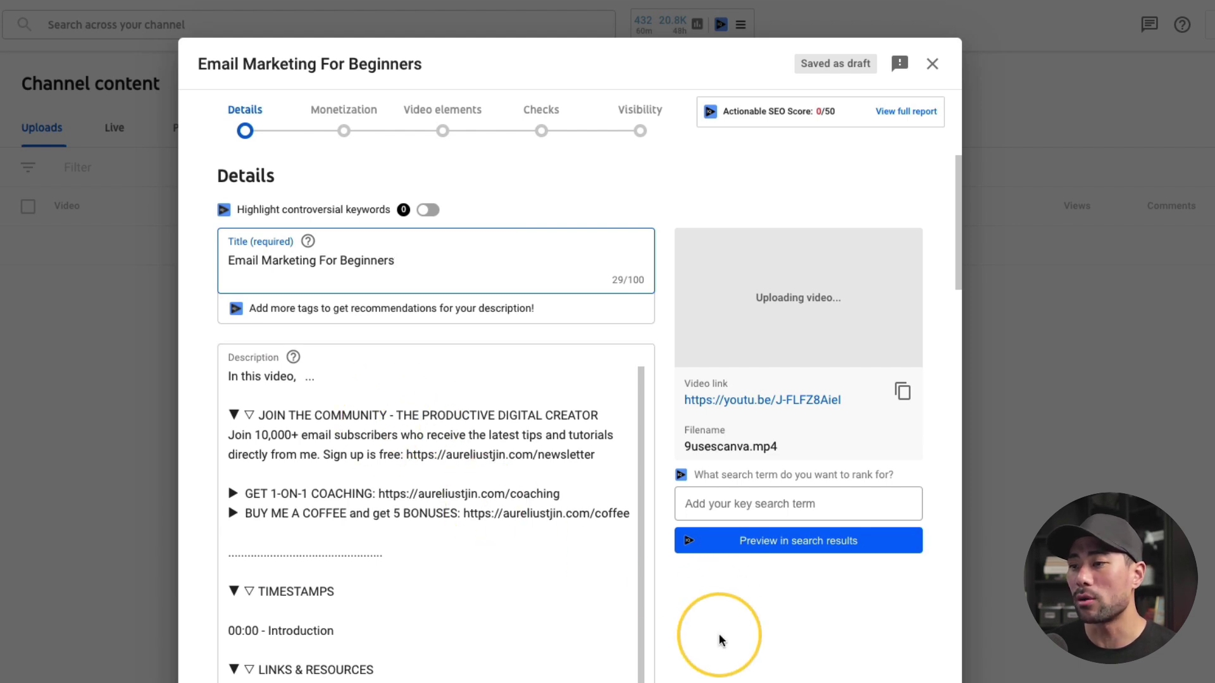
Step: Paste the six copied email marketing keywords into the Tags of the video being uploaded
scroll(719, 635, down, 1)
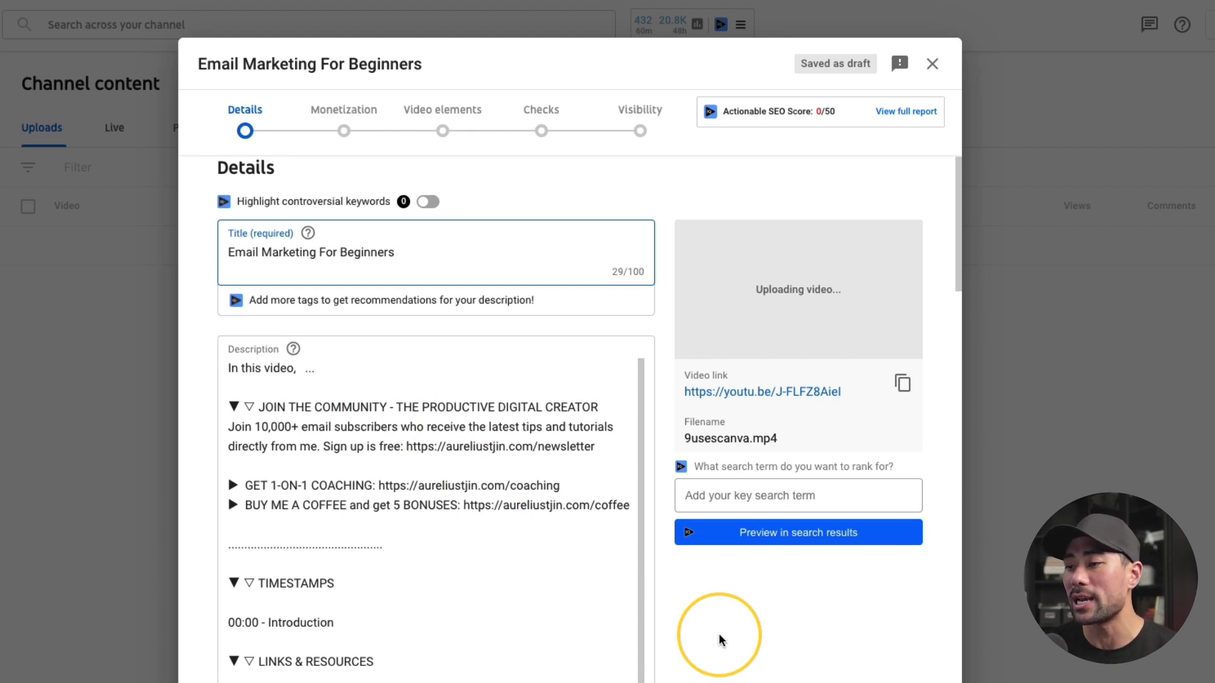
scroll(719, 634, down, 10)
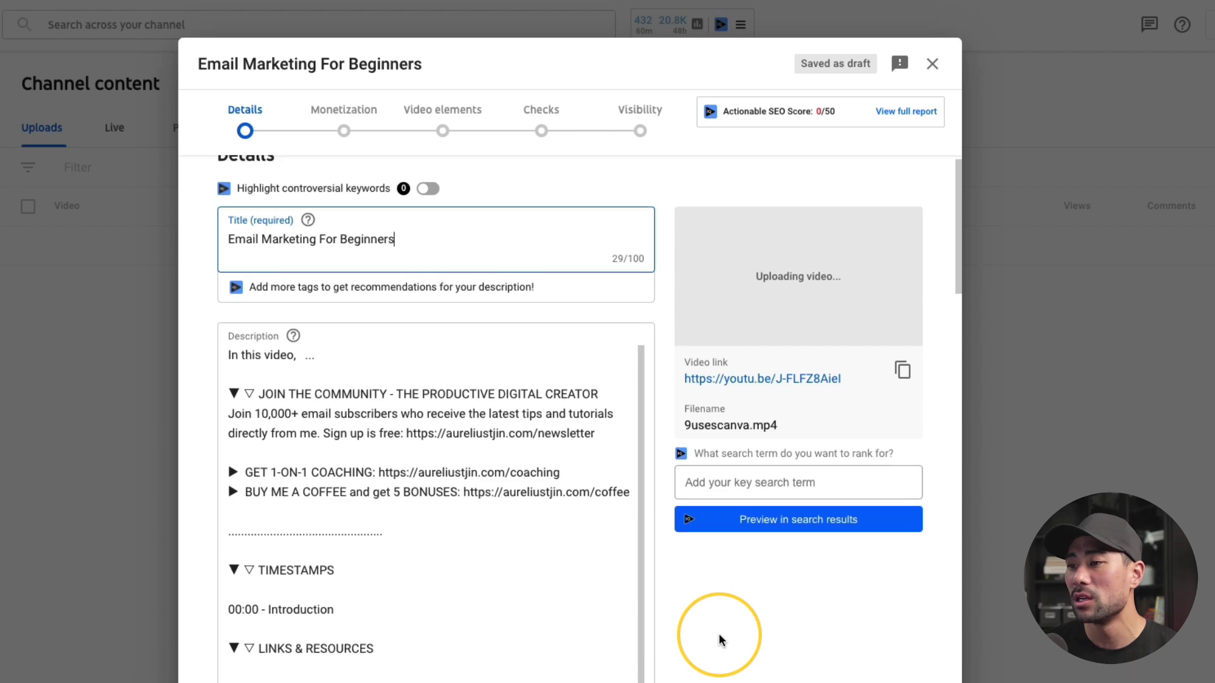
scroll(719, 634, down, 12)
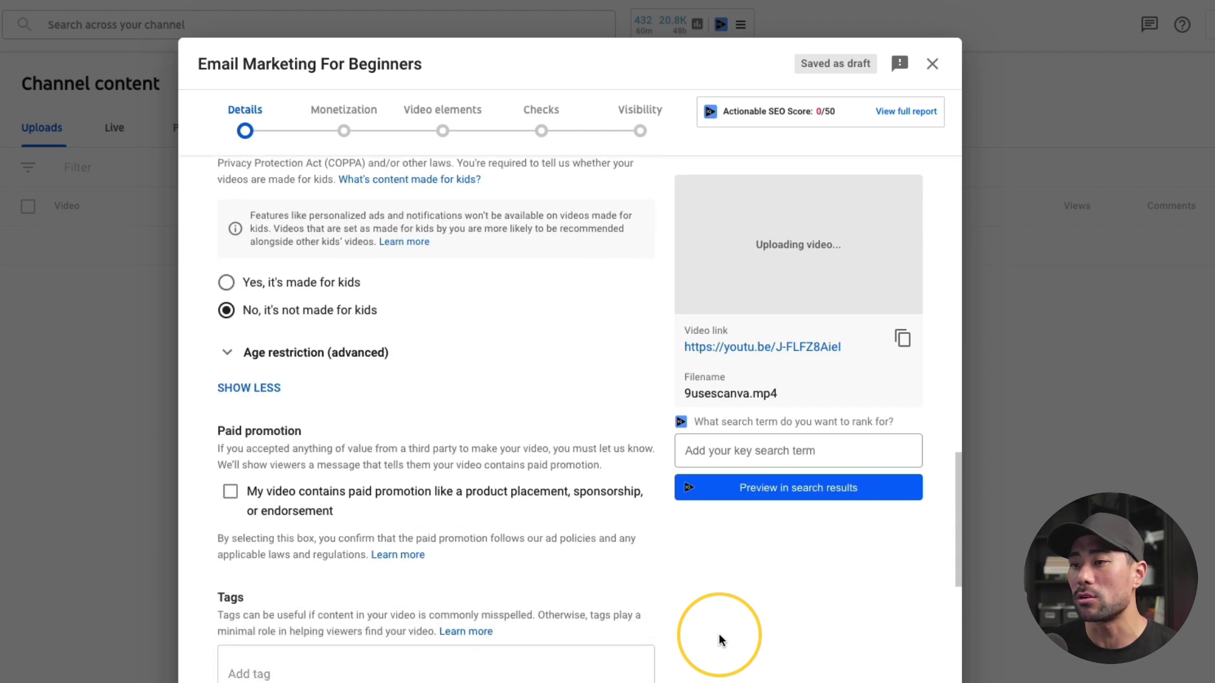
right_click(261, 400)
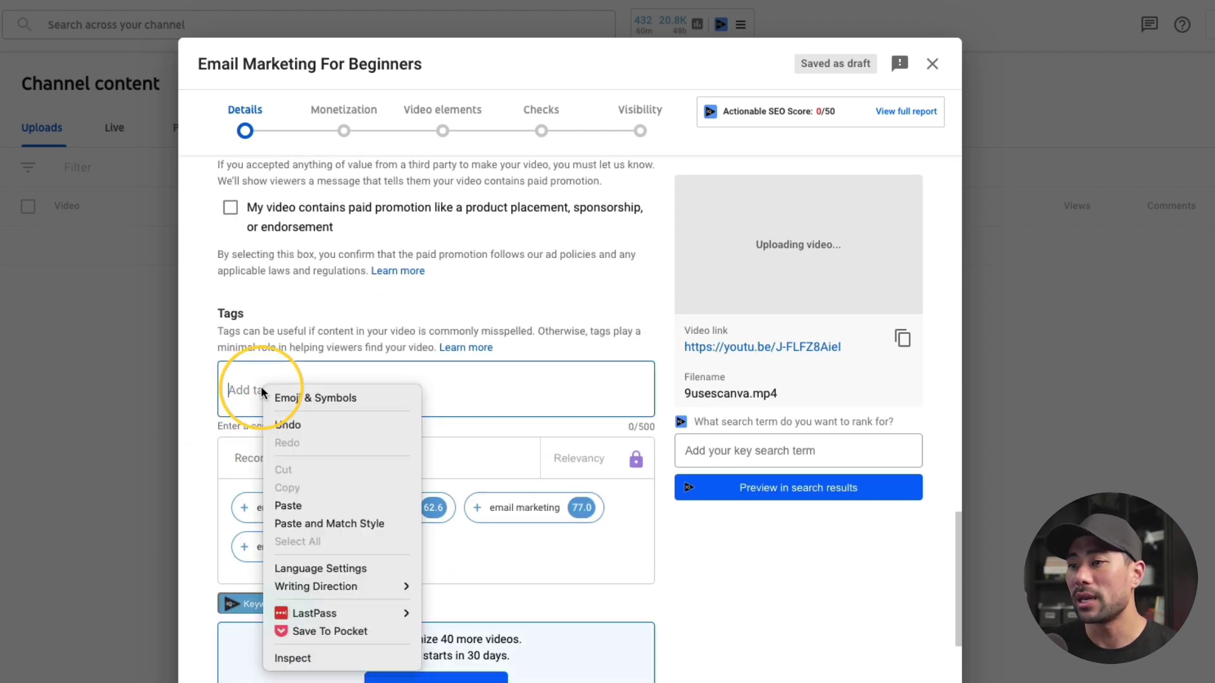
click(325, 502)
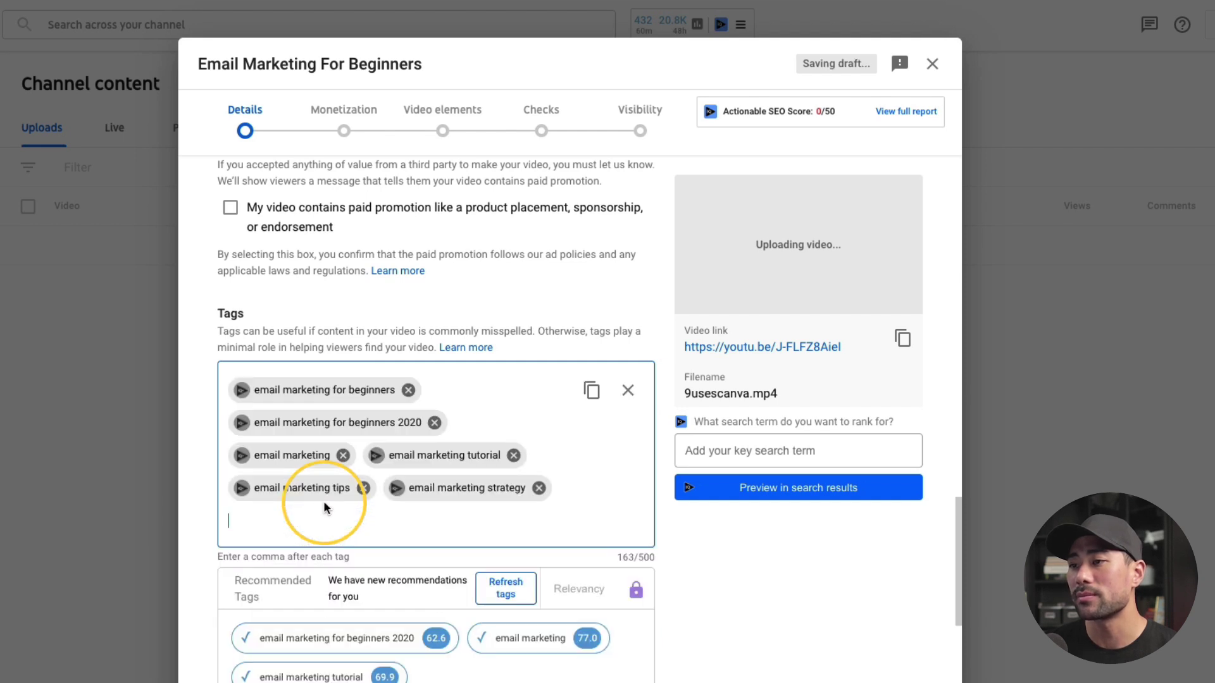
Step: Extend the video title to "Email Marketing For Beginners in 5 Steps"
scroll(477, 270, up, 20)
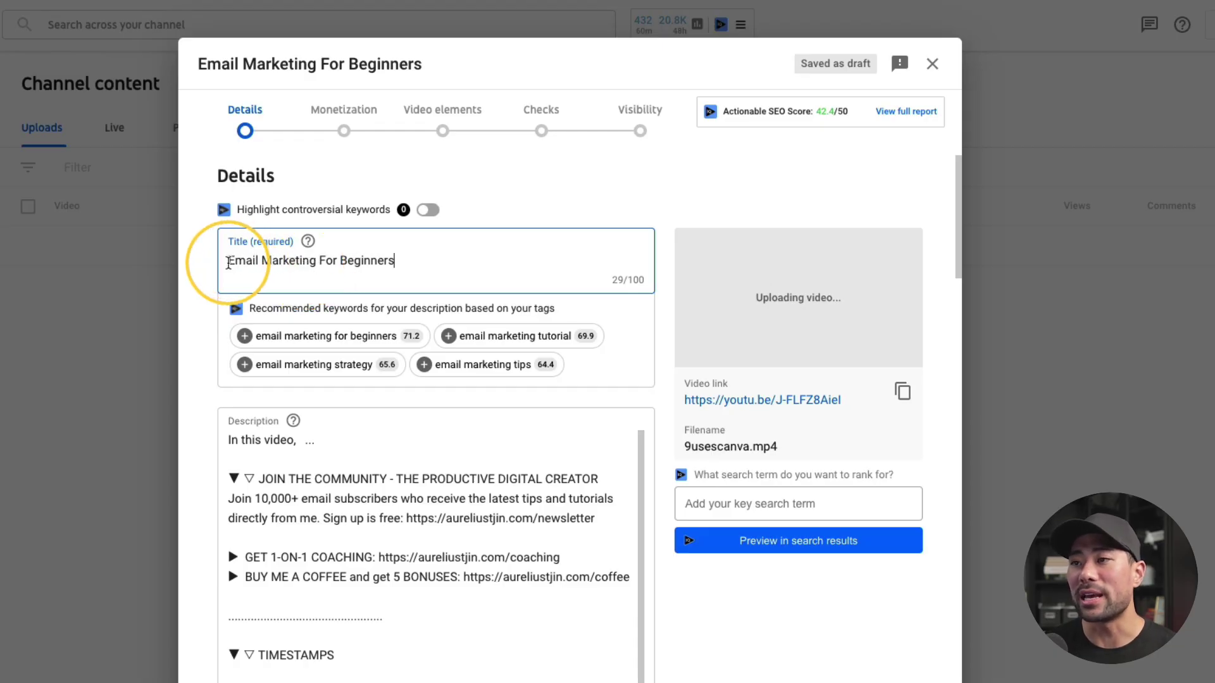
drag(227, 260, 410, 259)
click(410, 259)
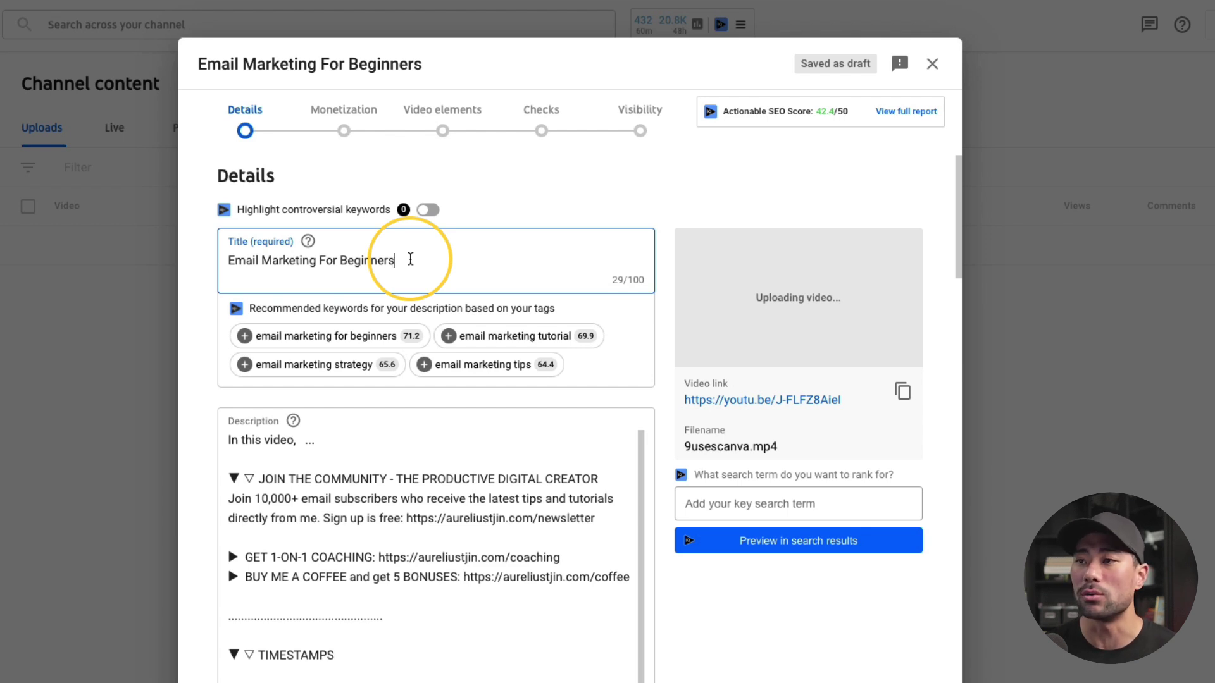
text(in 5 Steps)
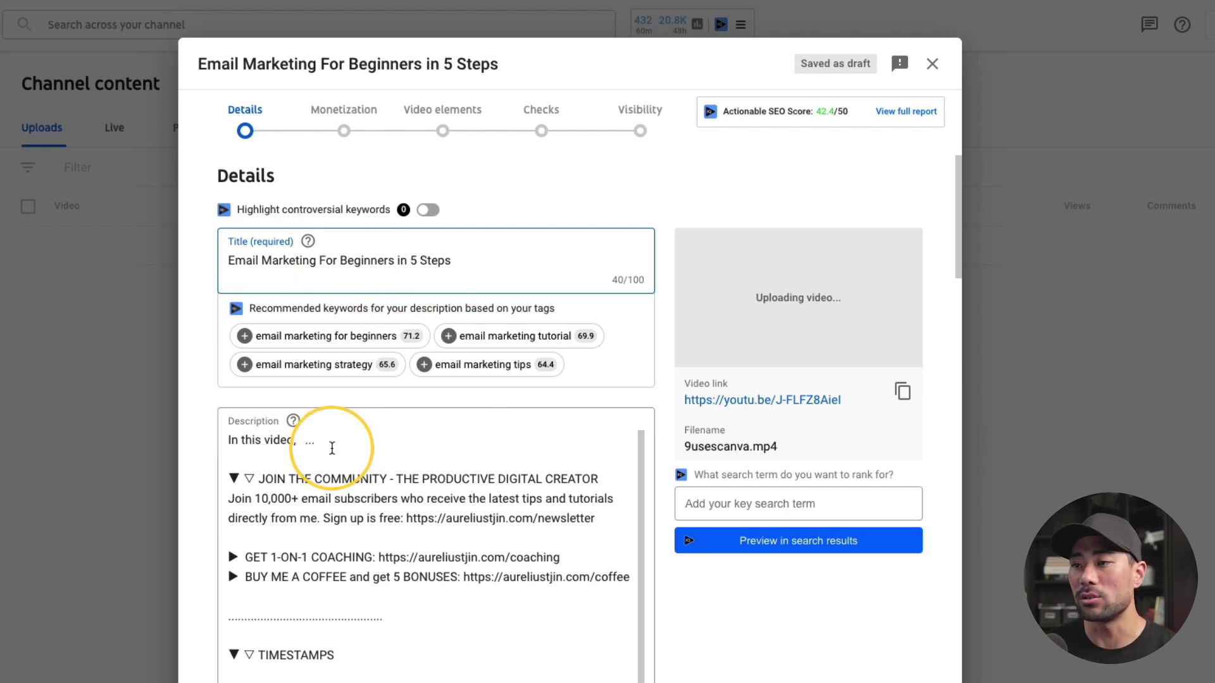
Step: Complete the description's opening line as "In this video, you'll learn email marketing for beginners in 5 steps."
click(296, 441)
text(, )
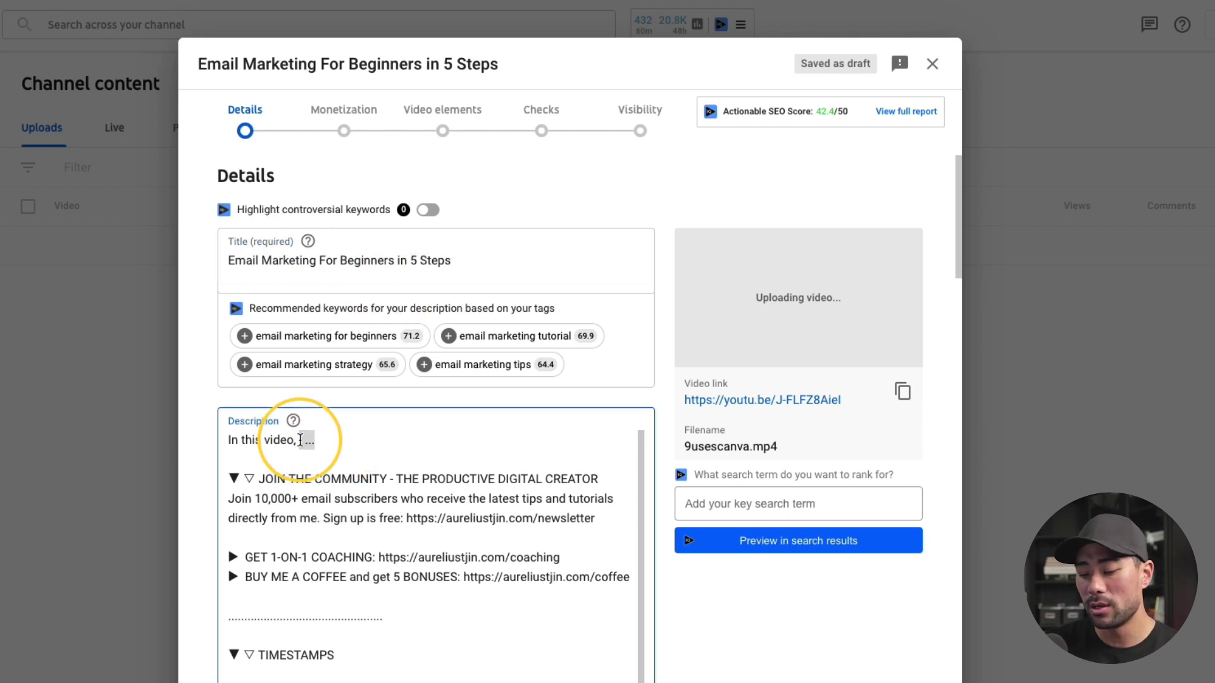
text(you'll learn e)
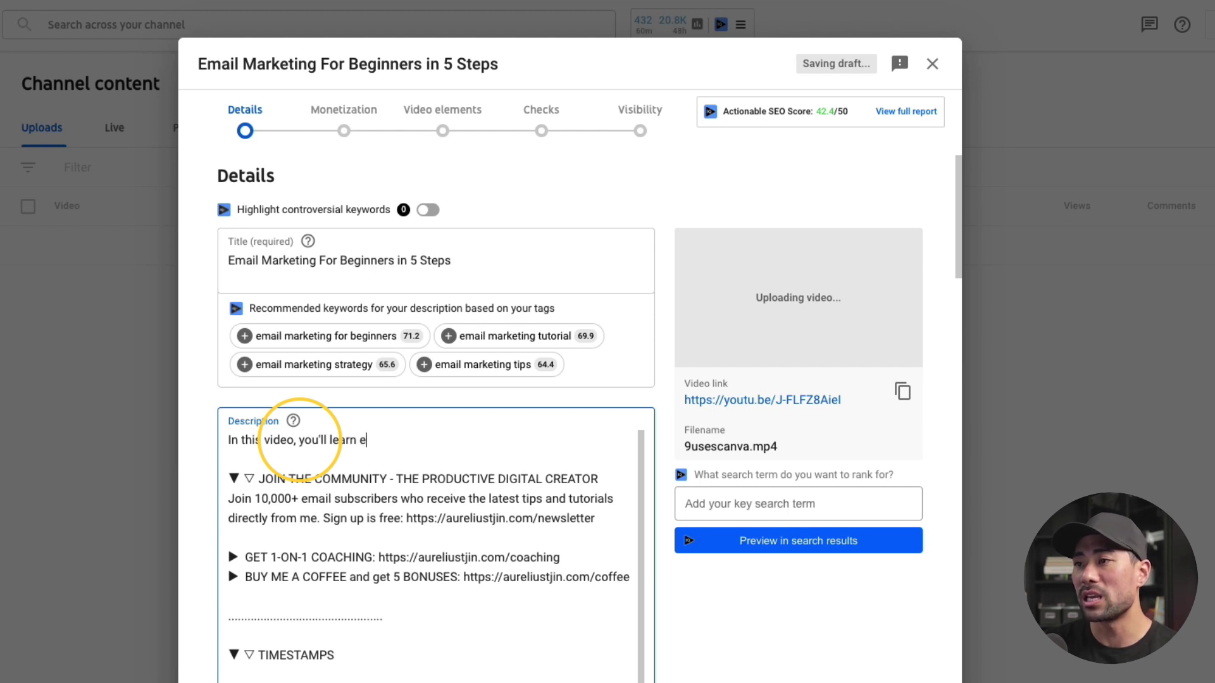
text(mail marketing for be)
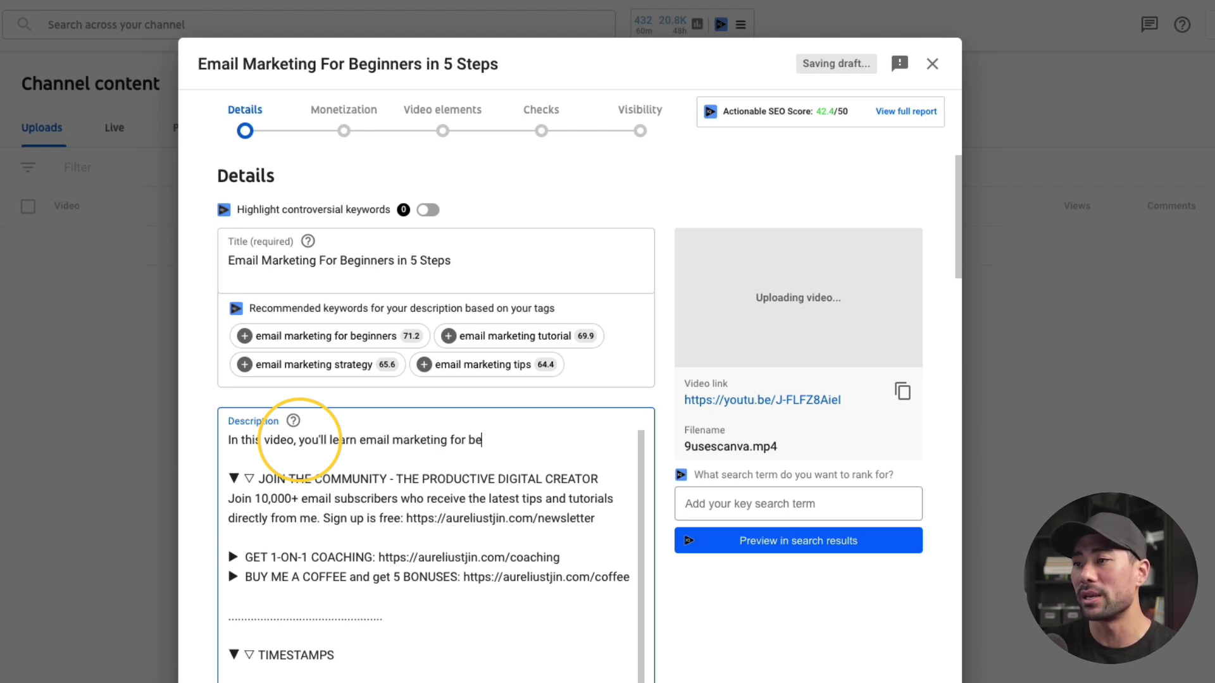
text(ginners in 5 ste)
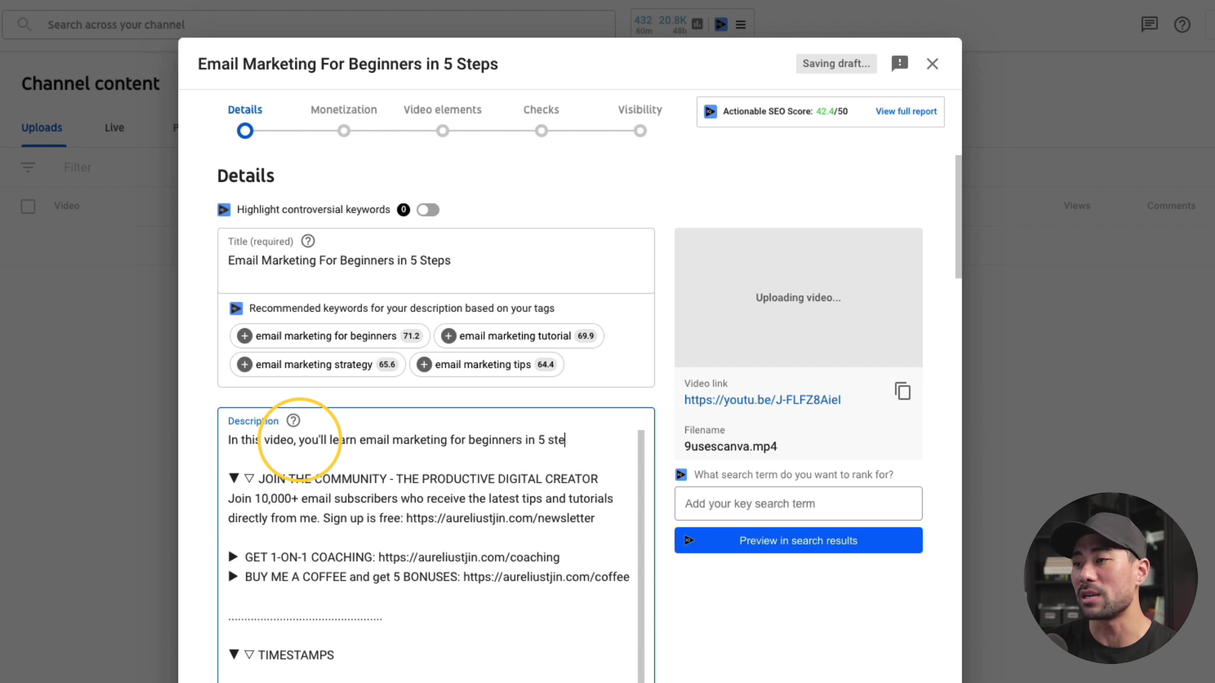
text(ps.)
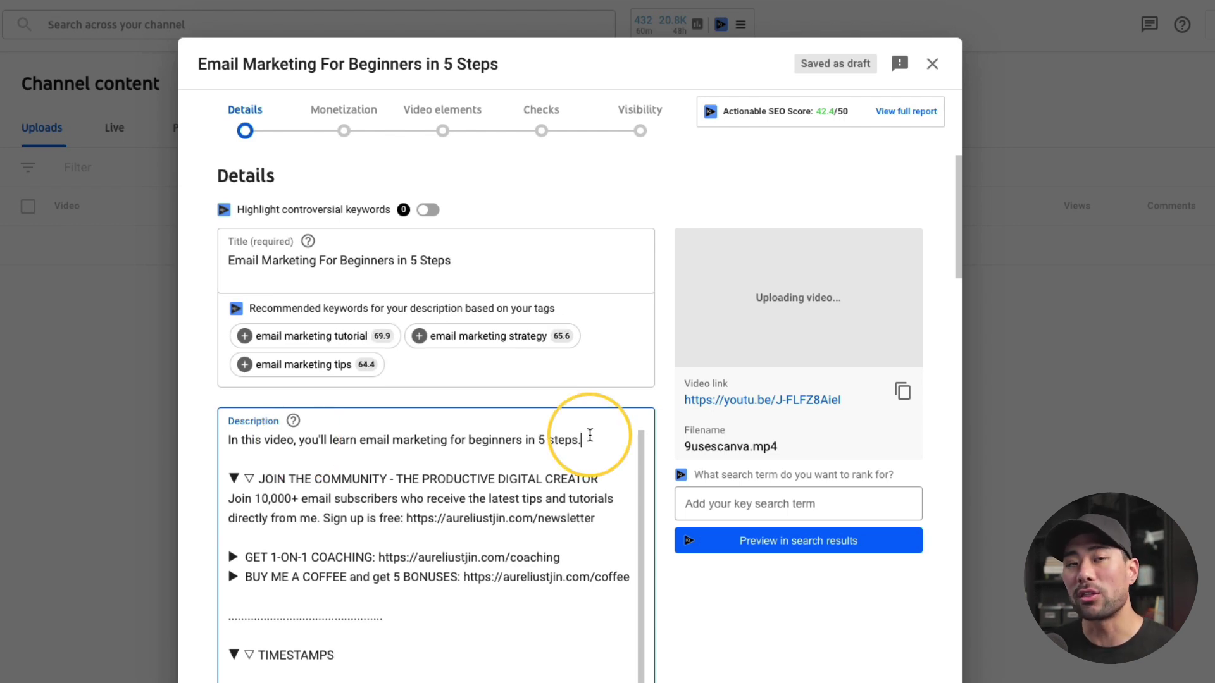
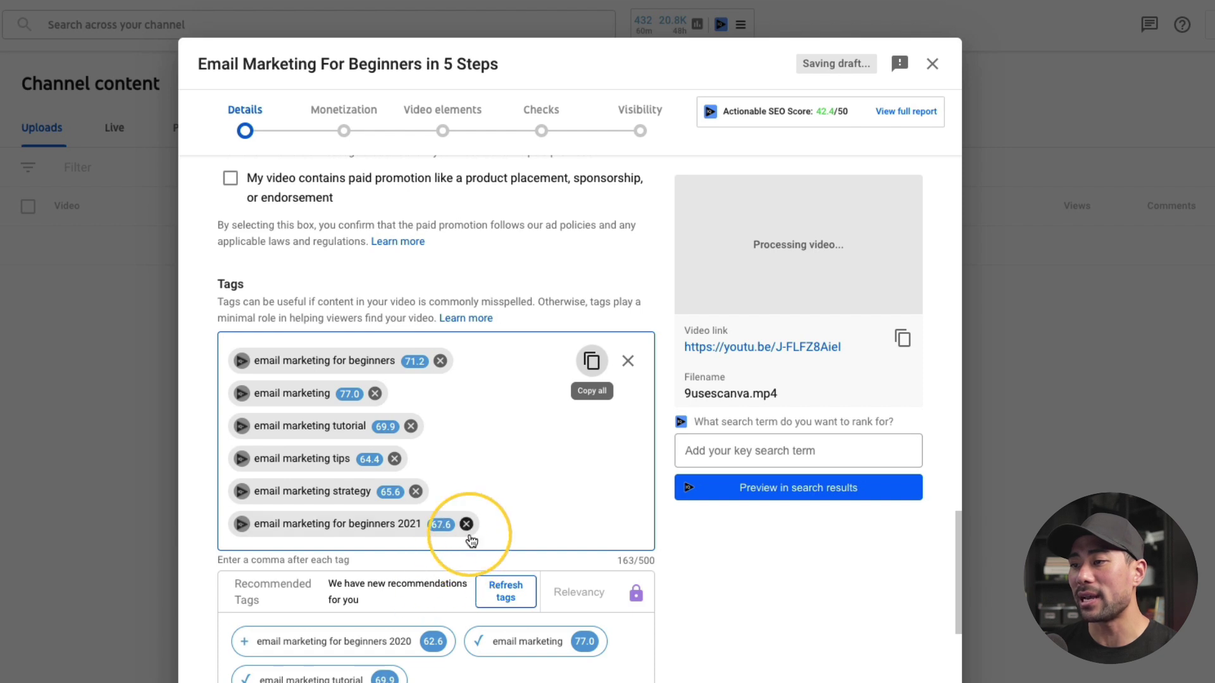
Step: Append "// Email Marketing Tutorial" to the end of the video title
scroll(369, 455, down, 1)
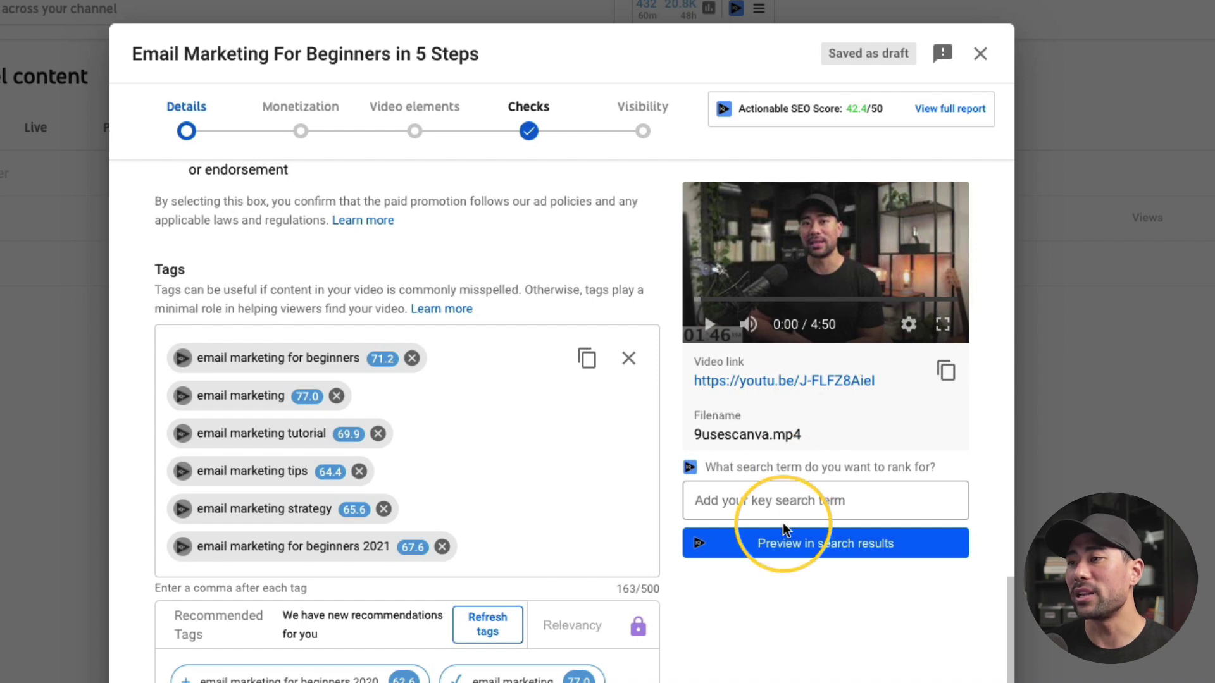
scroll(802, 604, up, 15)
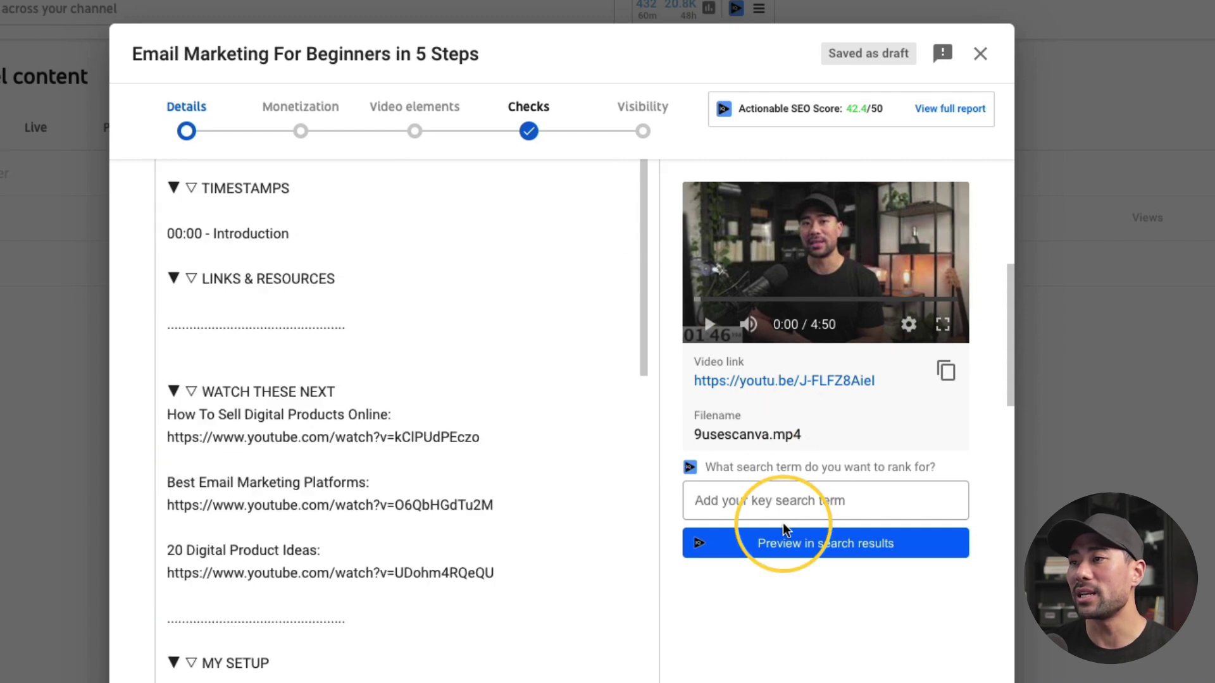
click(452, 280)
text(//)
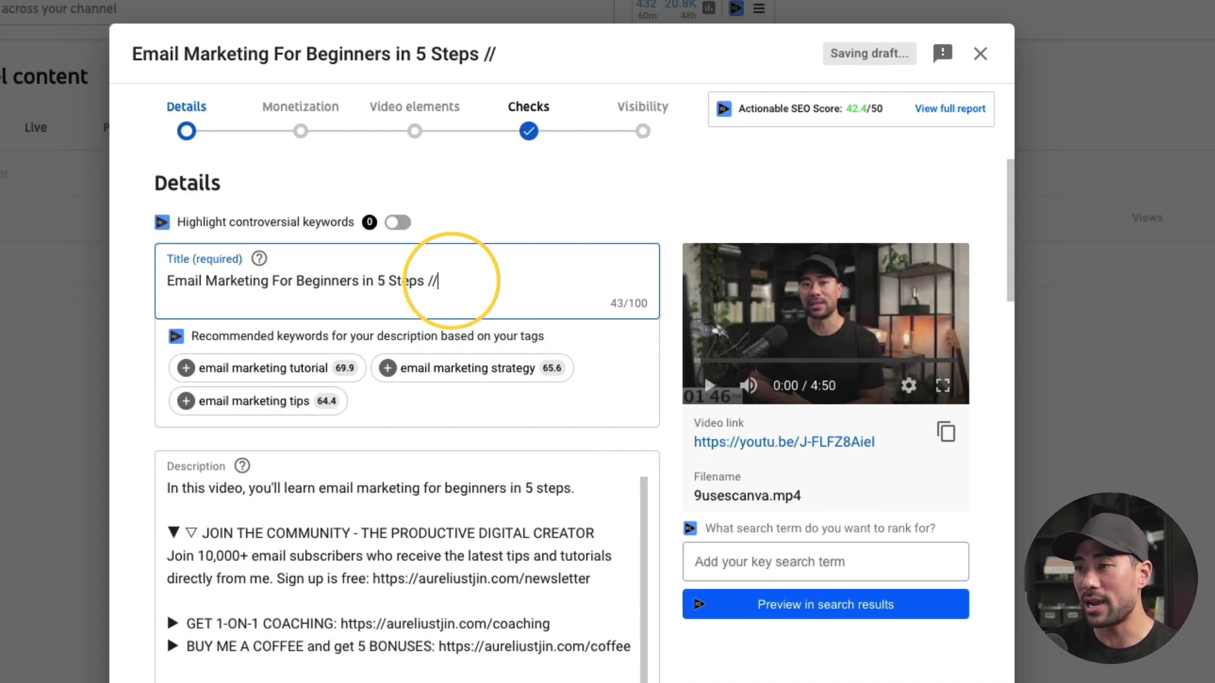
text( Email Marketing Tutorial)
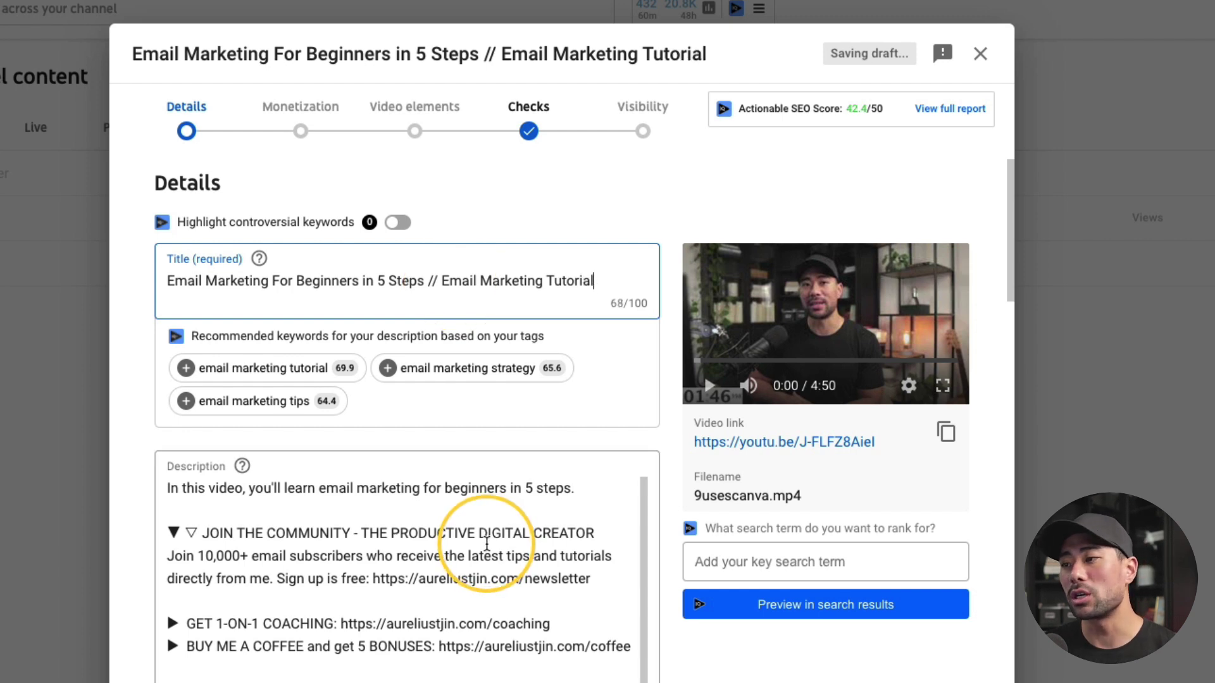
Step: Add to the description's opening line "What you'll learn in this email marketing tutorial are the very steps I took to grow my email list."
click(587, 488)
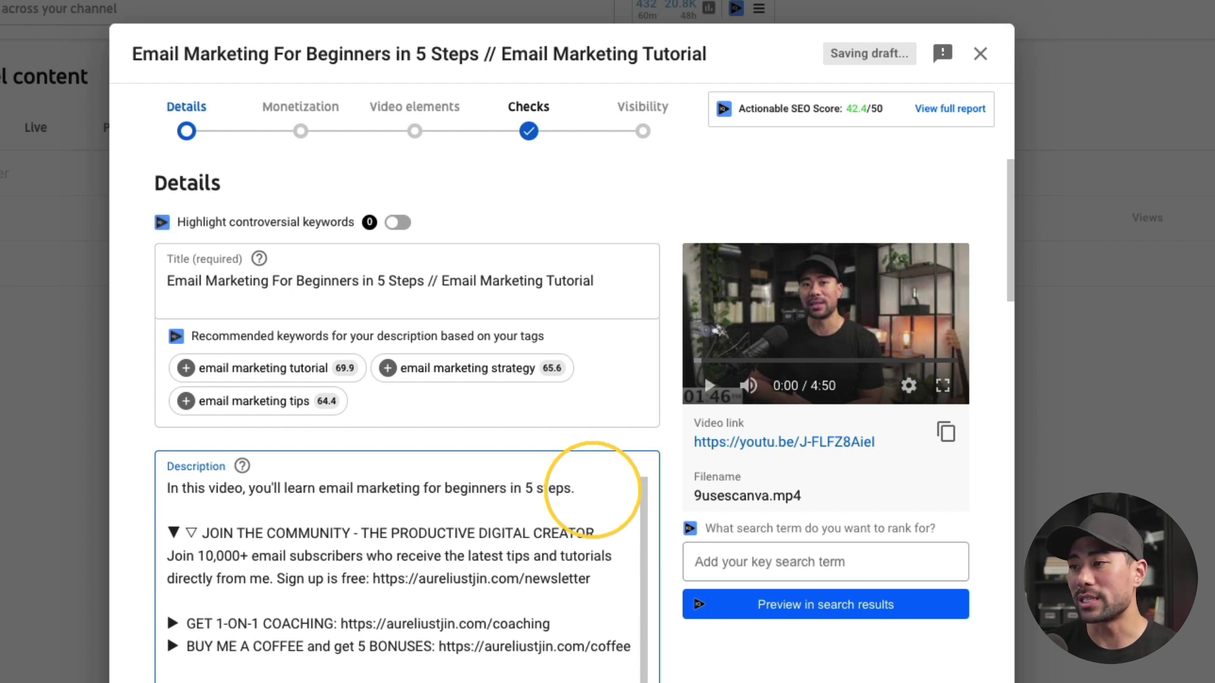
text(Wh)
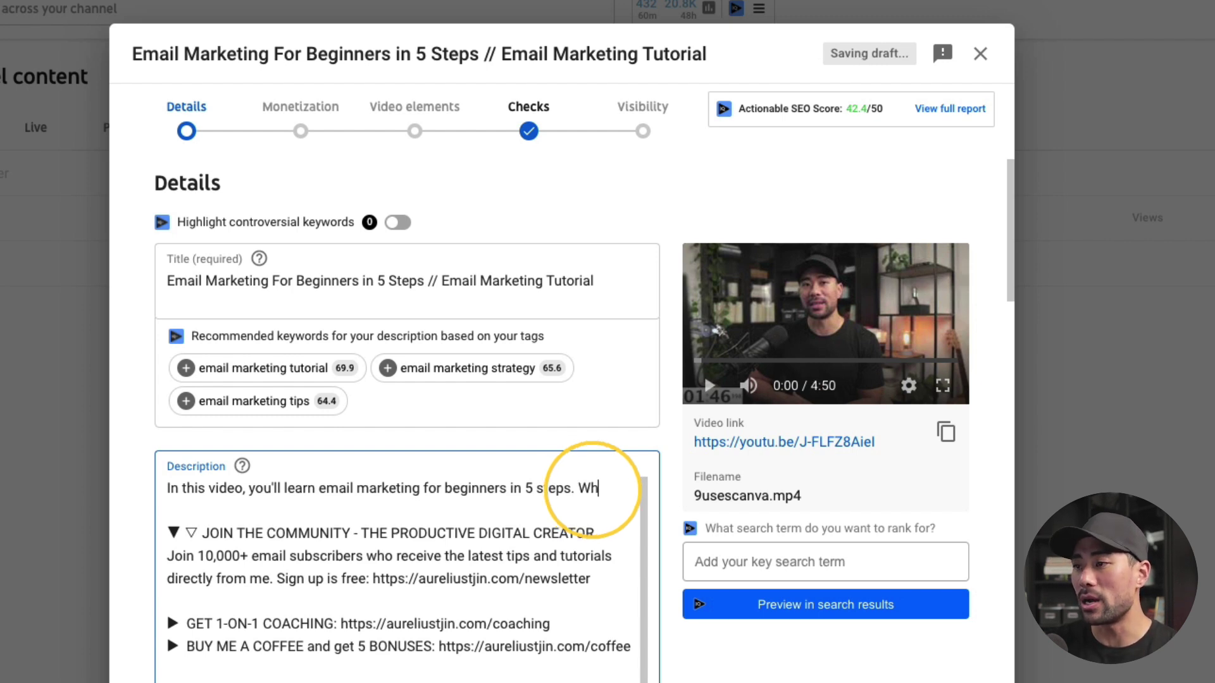
text(at you'll learn)
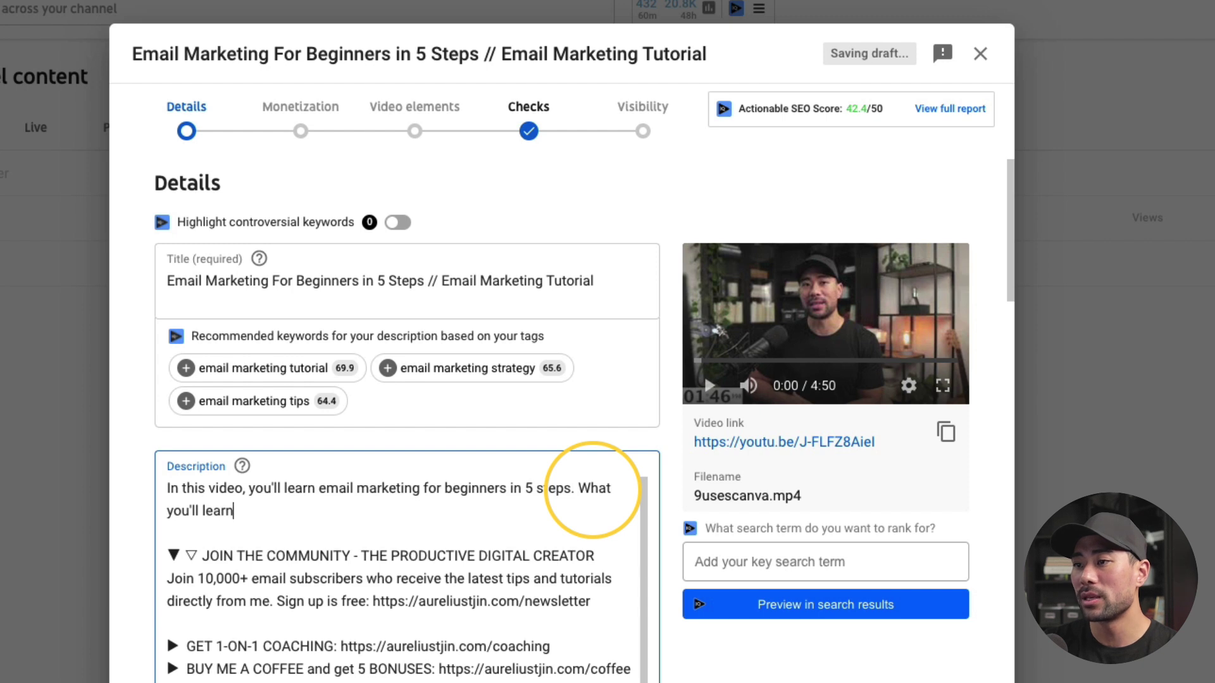
text( in this email marke)
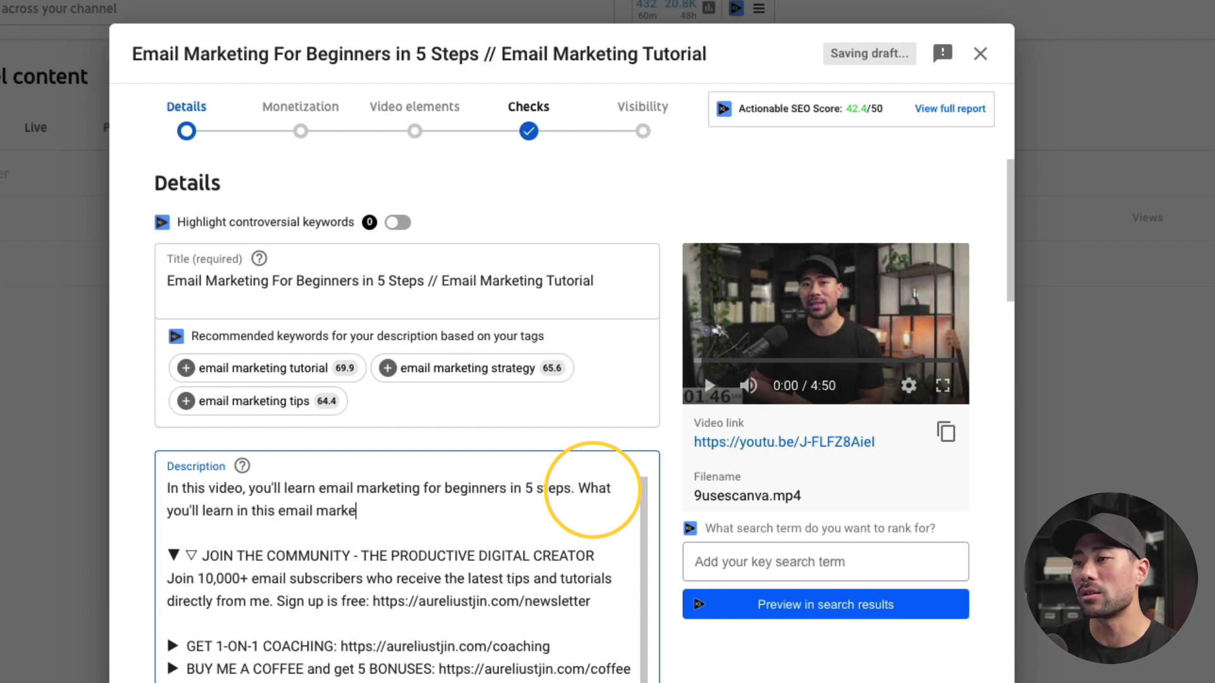
text(ting tutorial are)
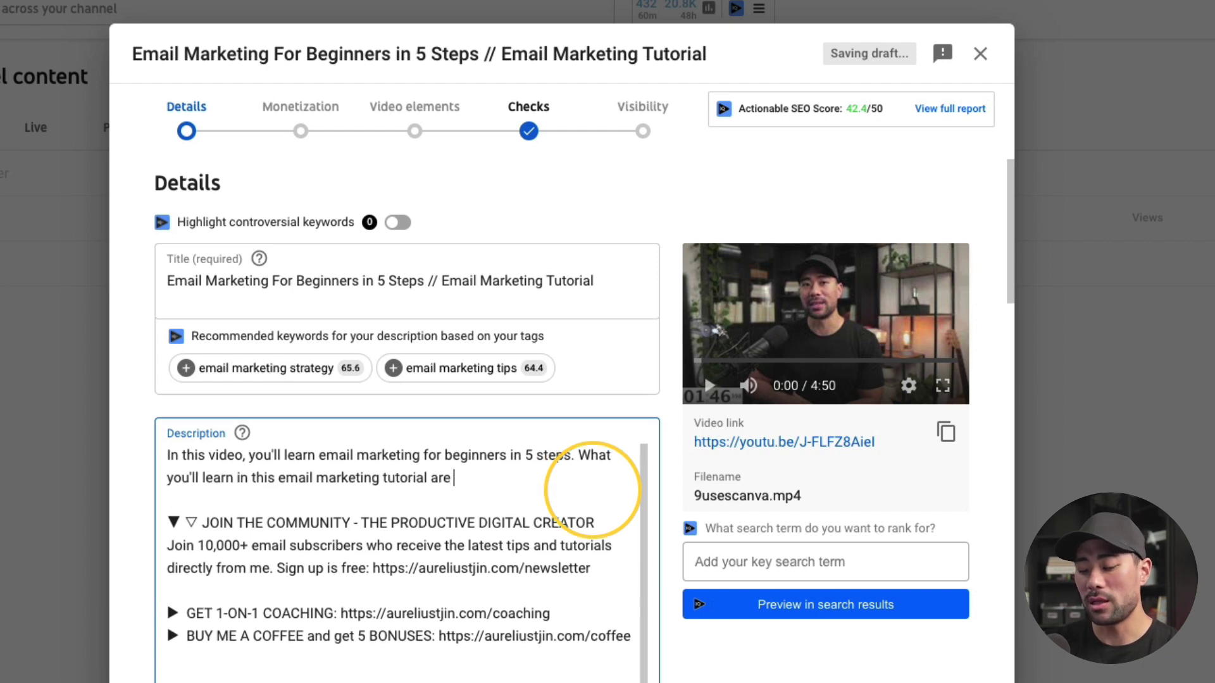
text( the very steps)
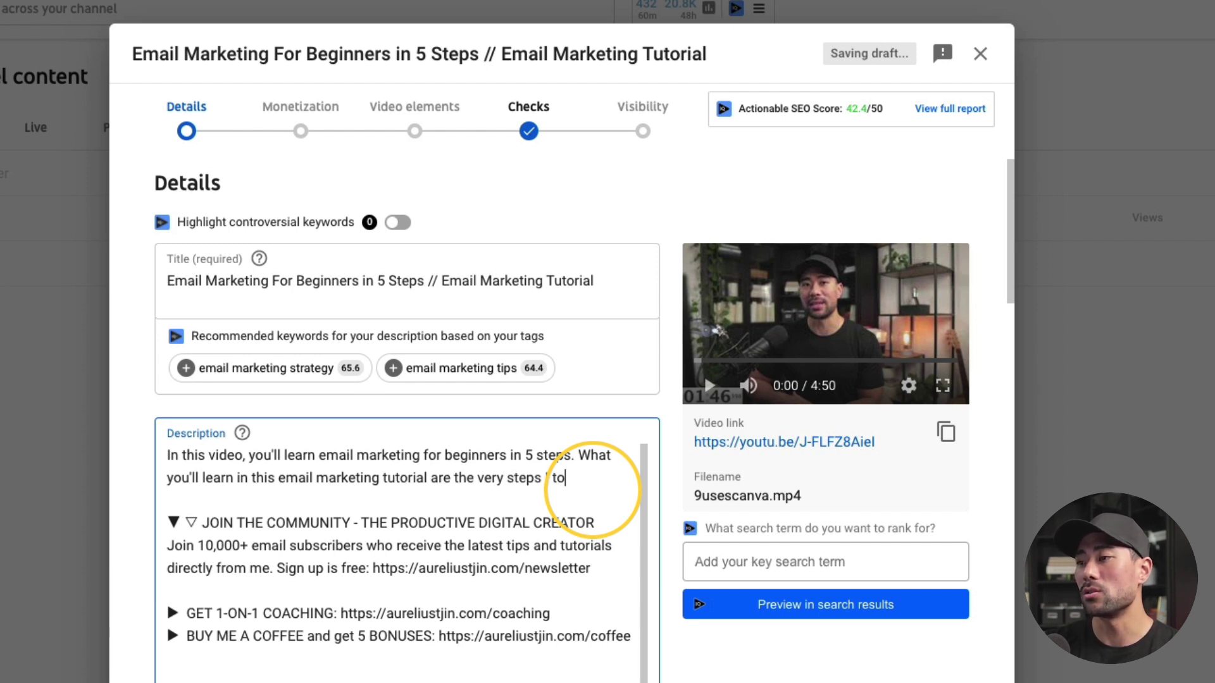
text( I took to grow my email)
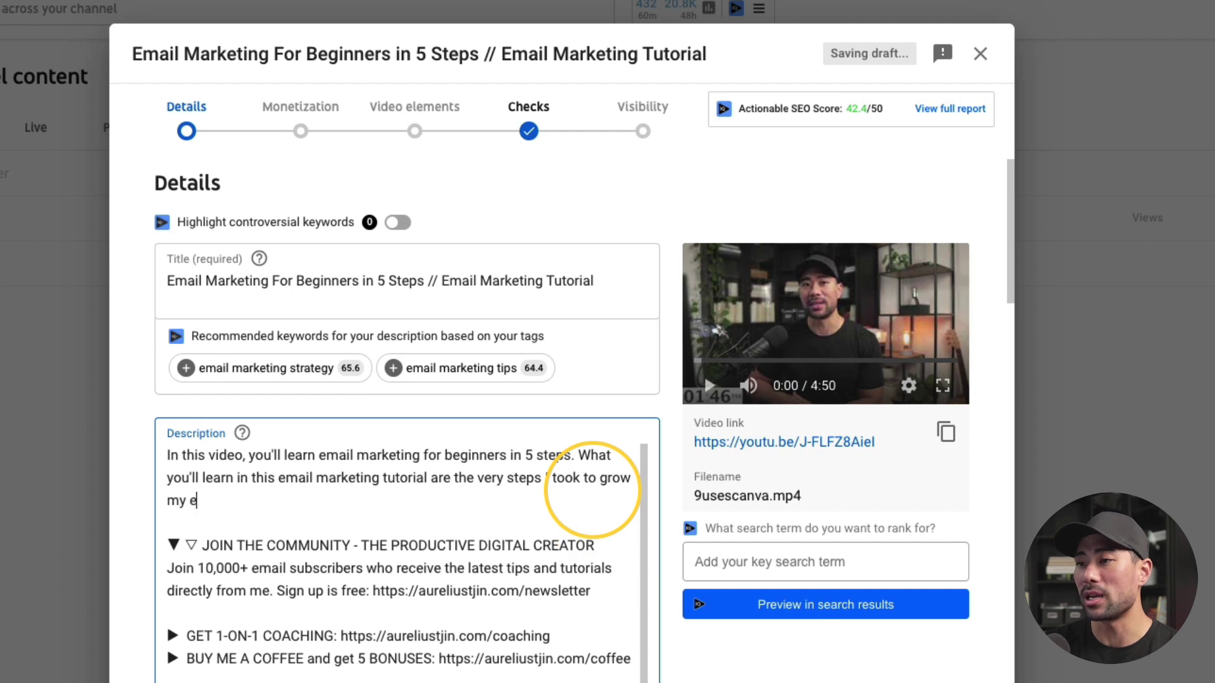
text( list.)
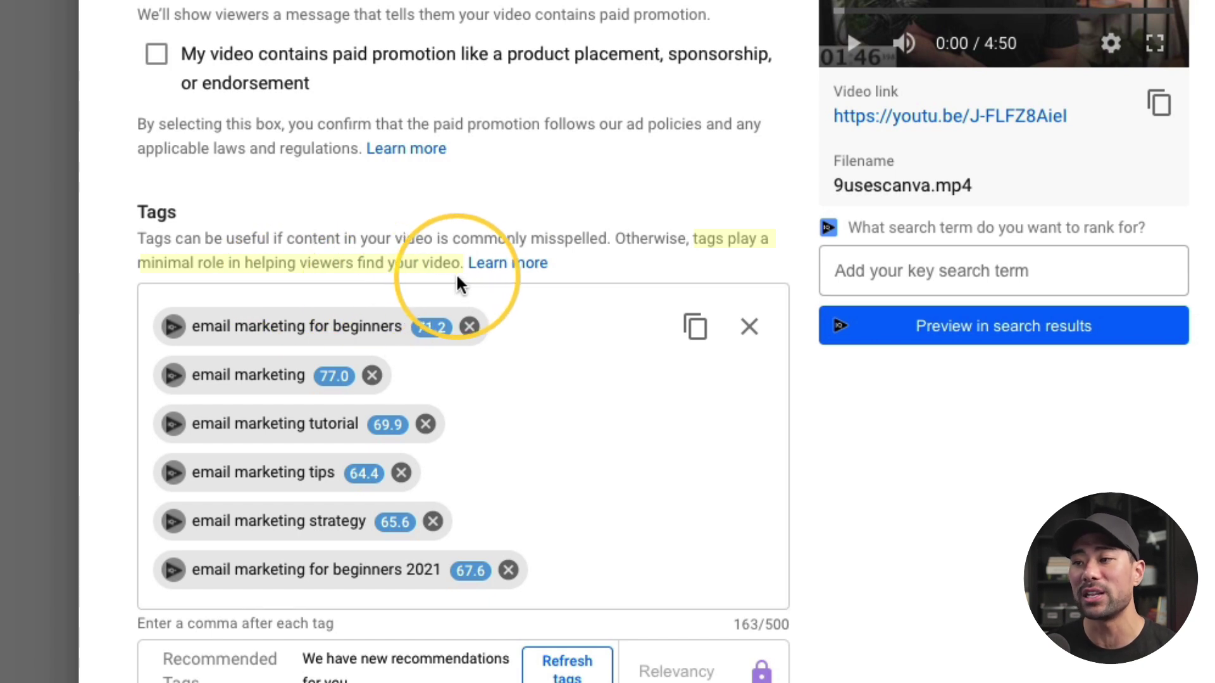
Step: Switch to Google Trends and examine the interest over time for email marketing platform versus email marketing service
click(488, 265)
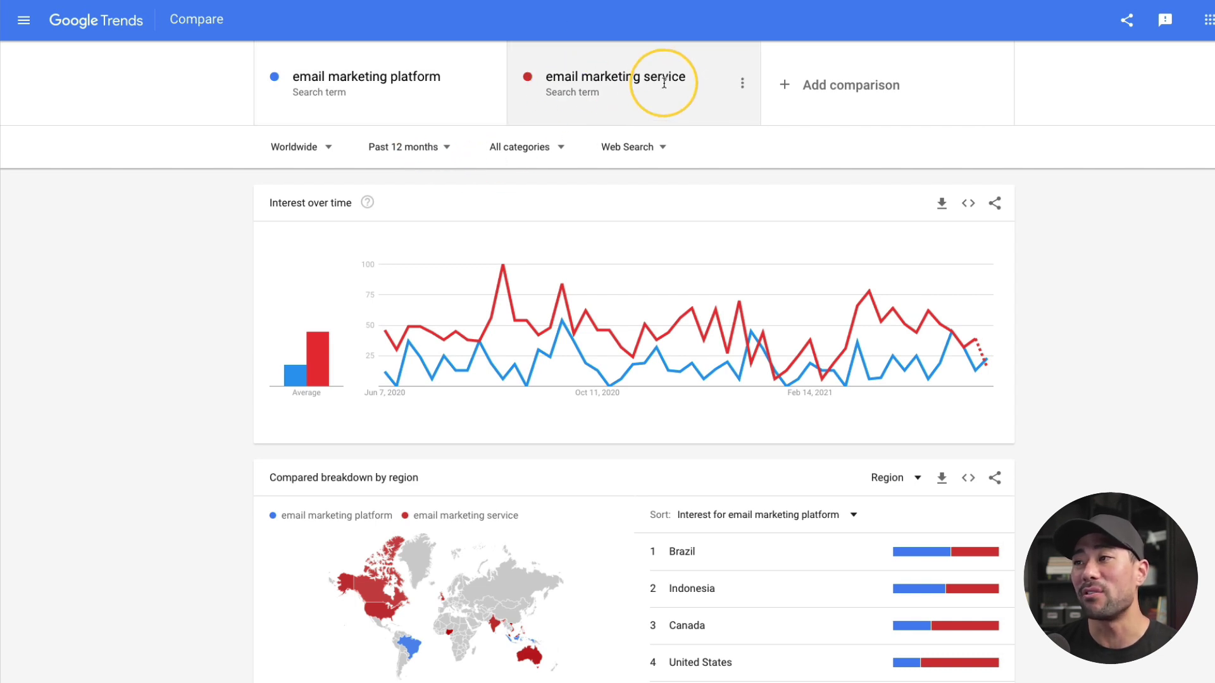
mouse_move(797, 291)
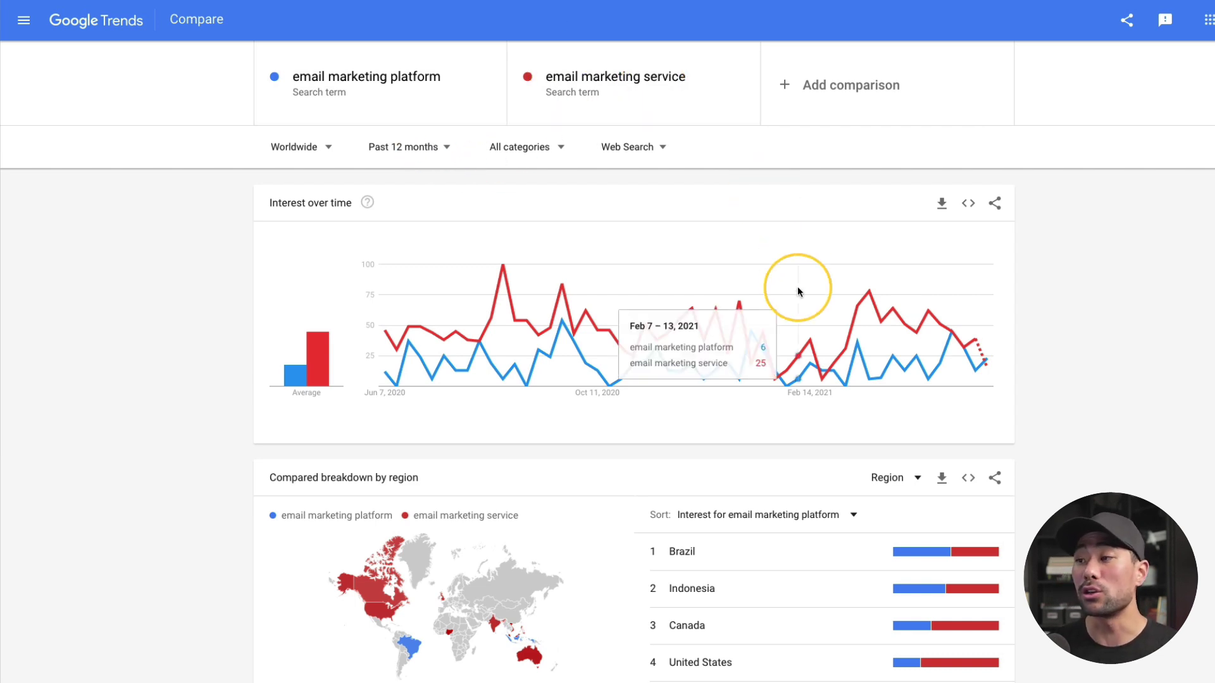